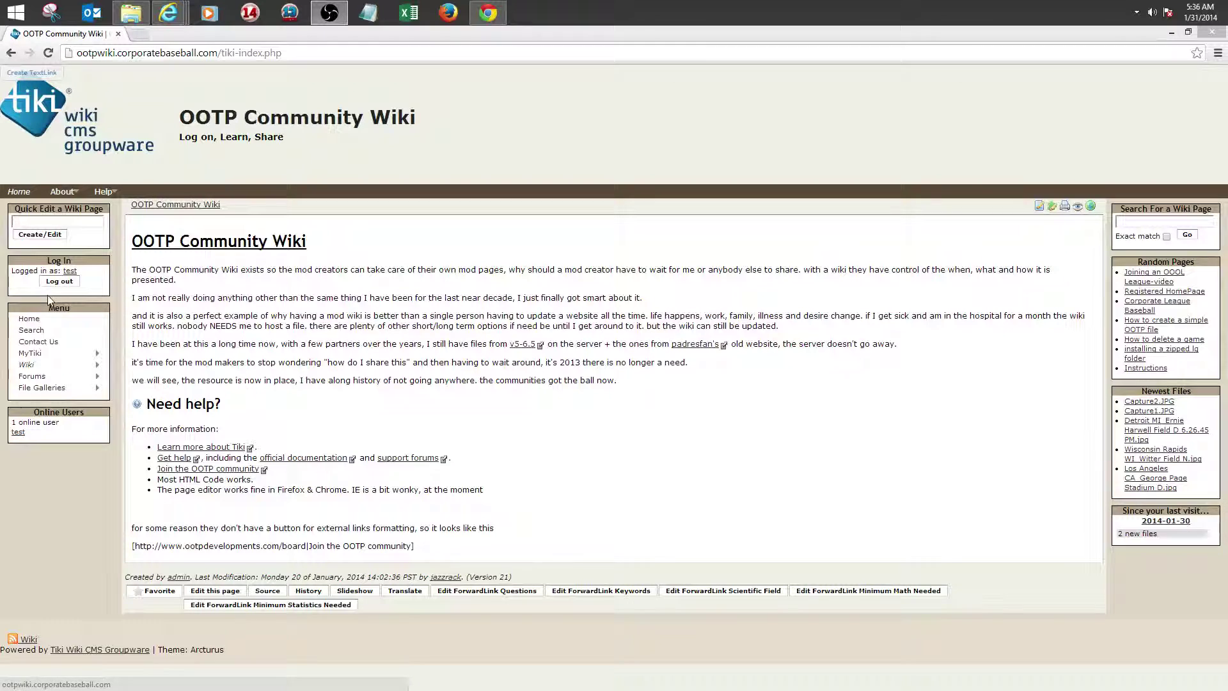
Run a wiki search for 'creating a wiki page', finding no existing pages
click(1119, 222)
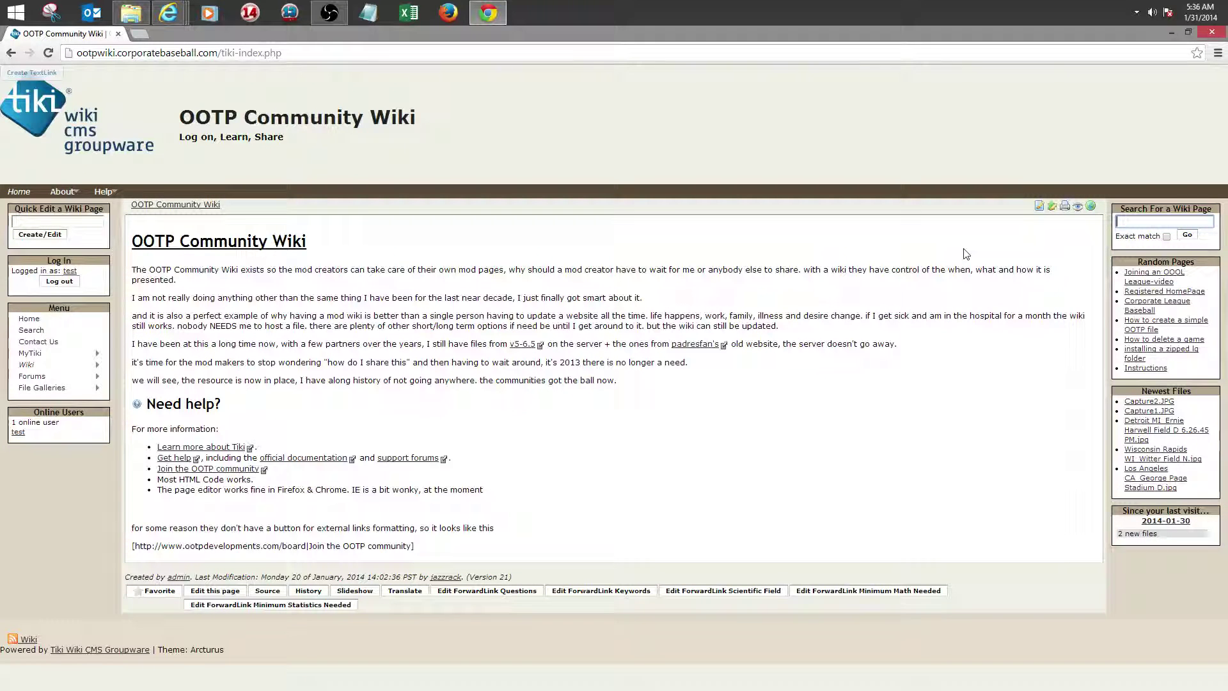
text(crea)
text(ting a)
text( wikii p)
text(age)
key(Return)
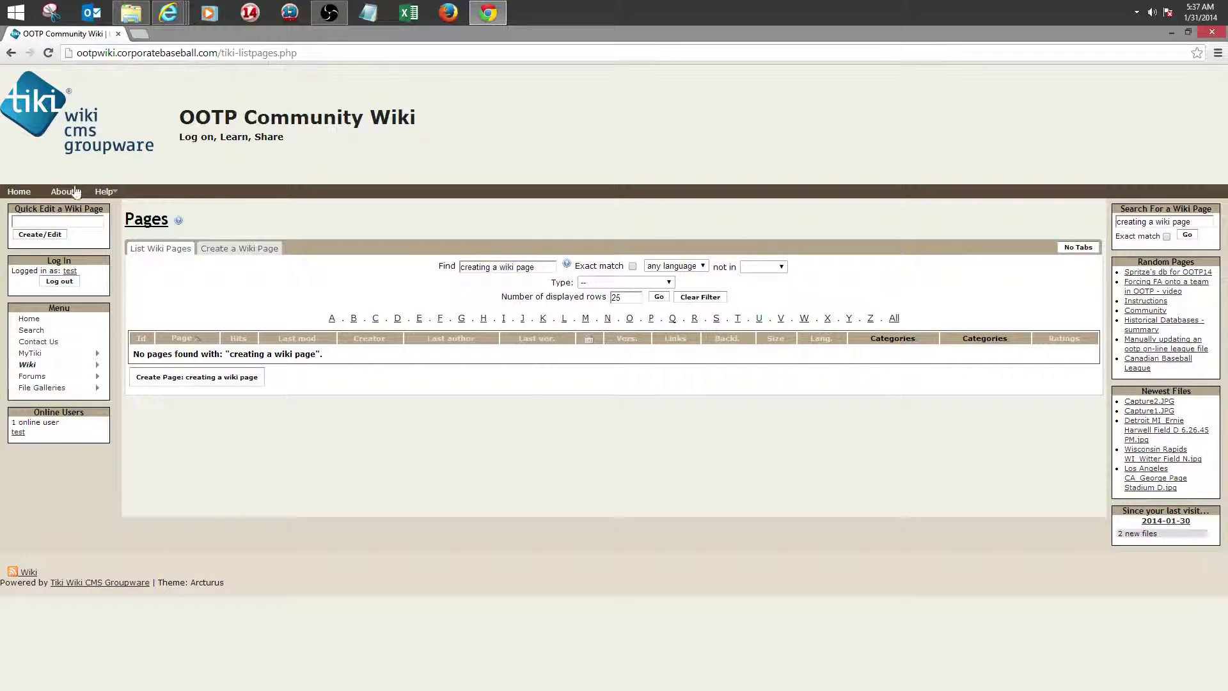
Submit a new wiki page named 'Creating a wiki page - video' via Create/Edit
click(252, 249)
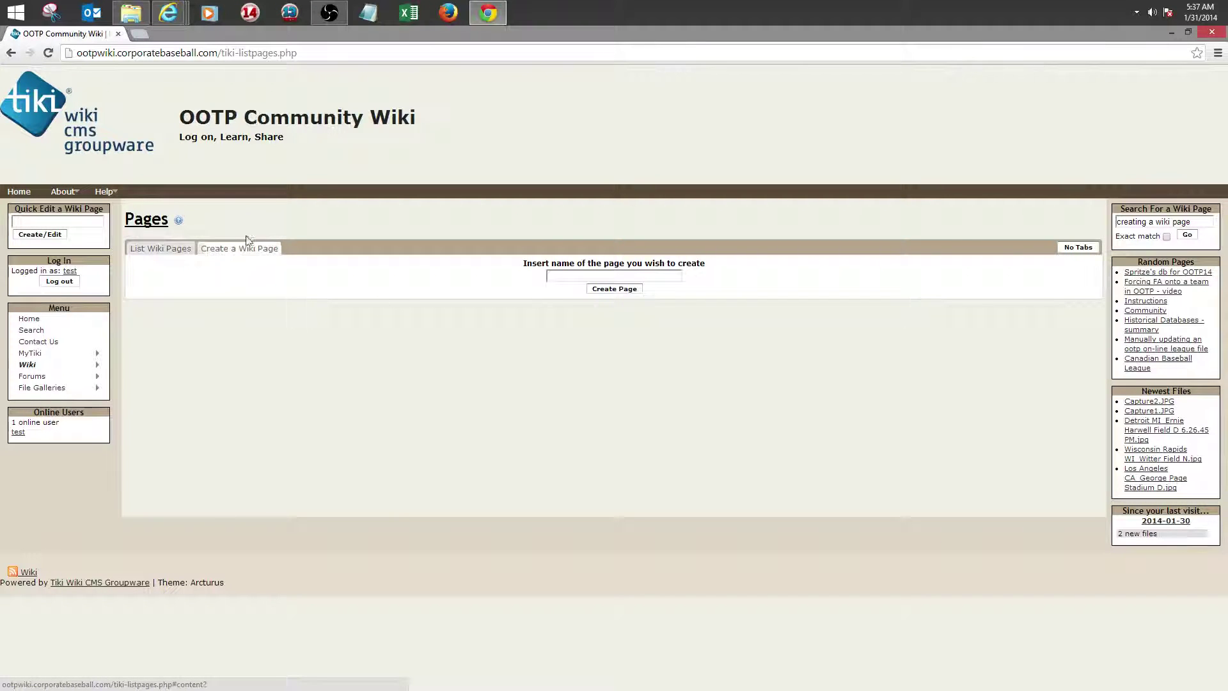
click(31, 221)
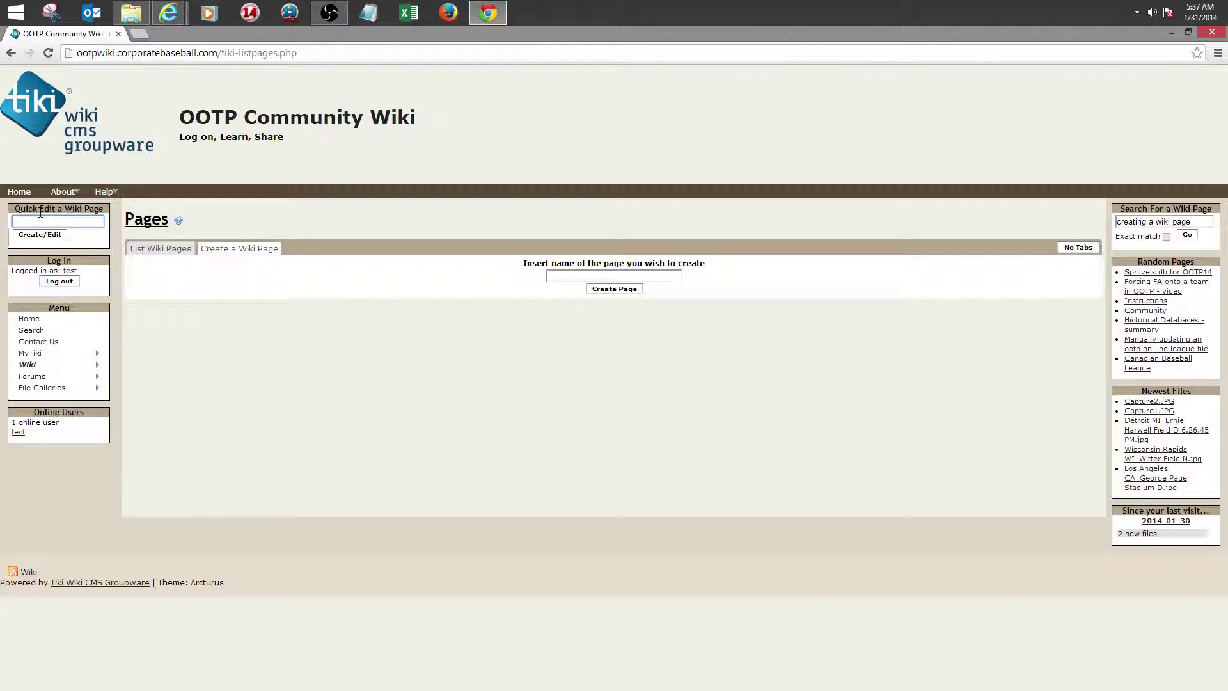
click(552, 278)
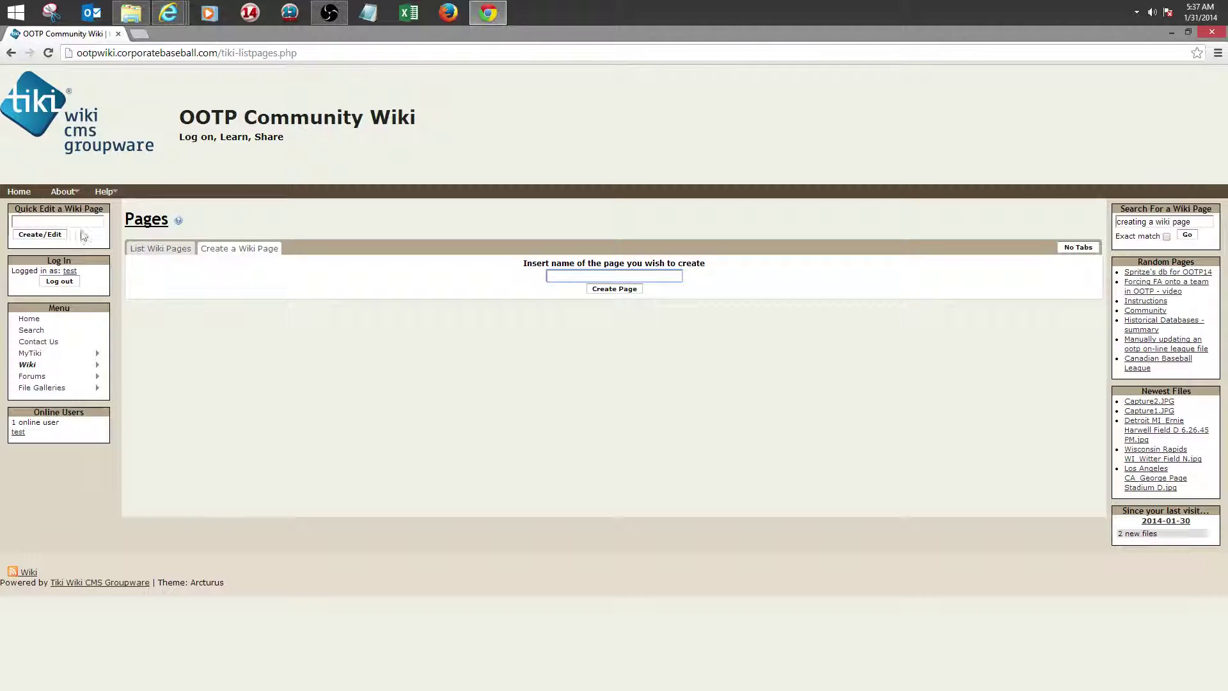
click(55, 222)
text(Cr)
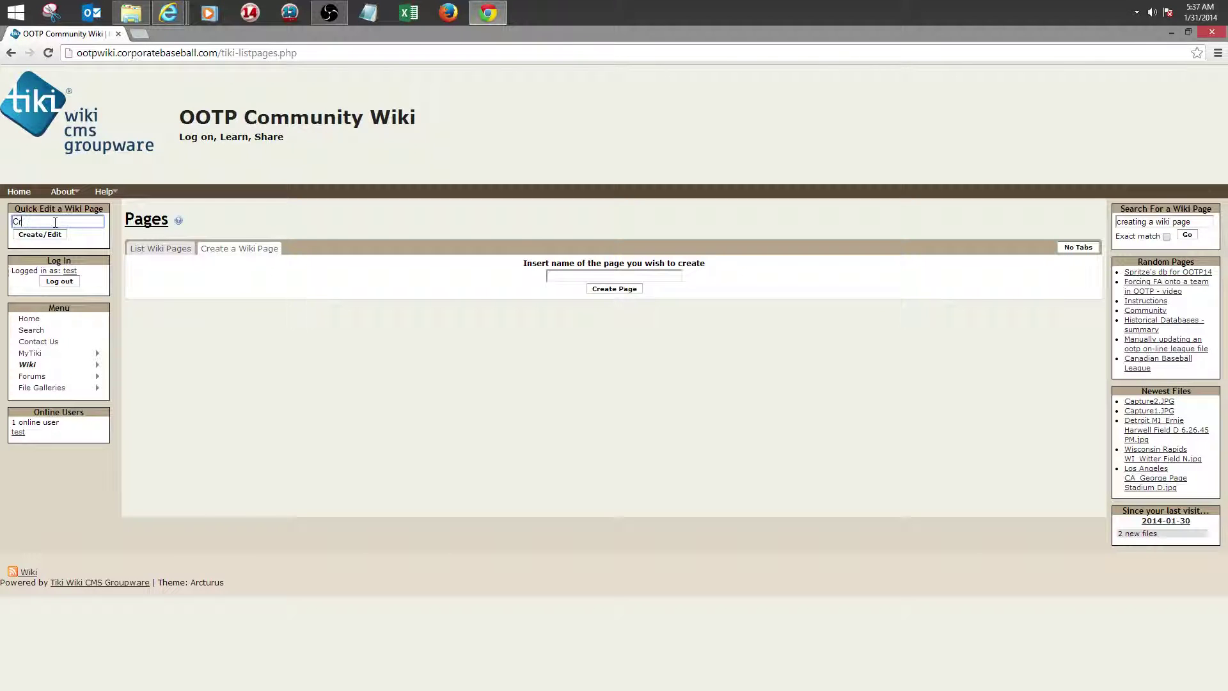
text(eating a )
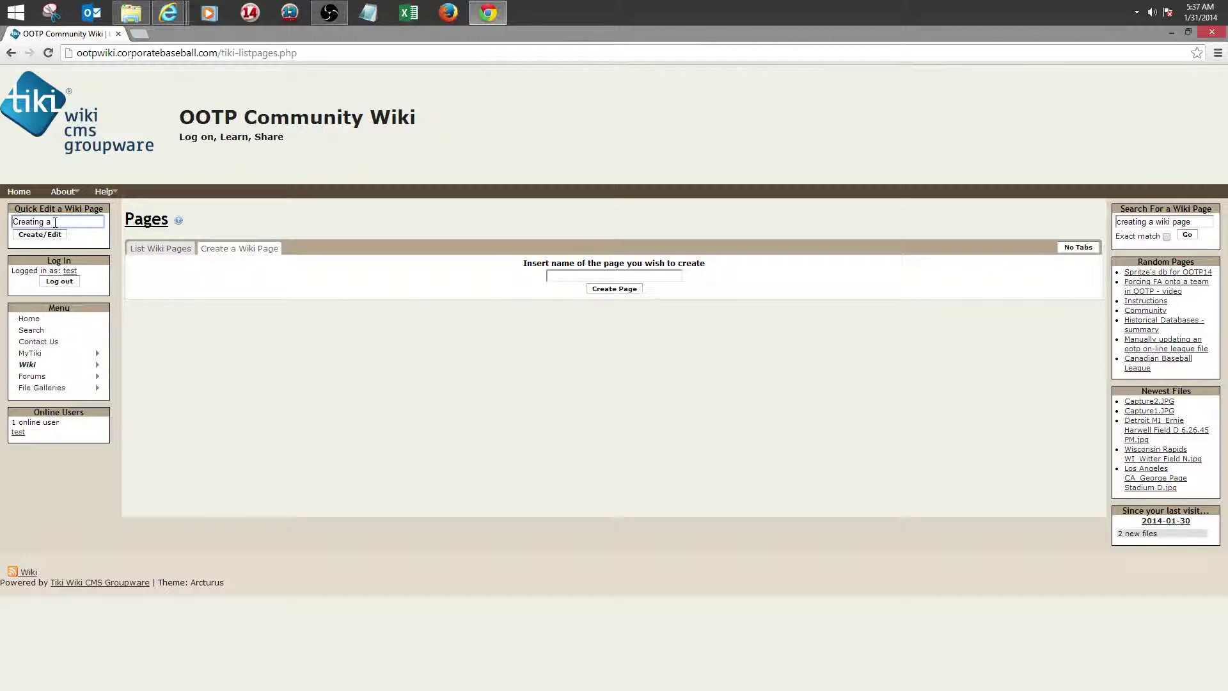
text(wiki pa)
text(ge - vi)
text(de)
text(o)
click(40, 234)
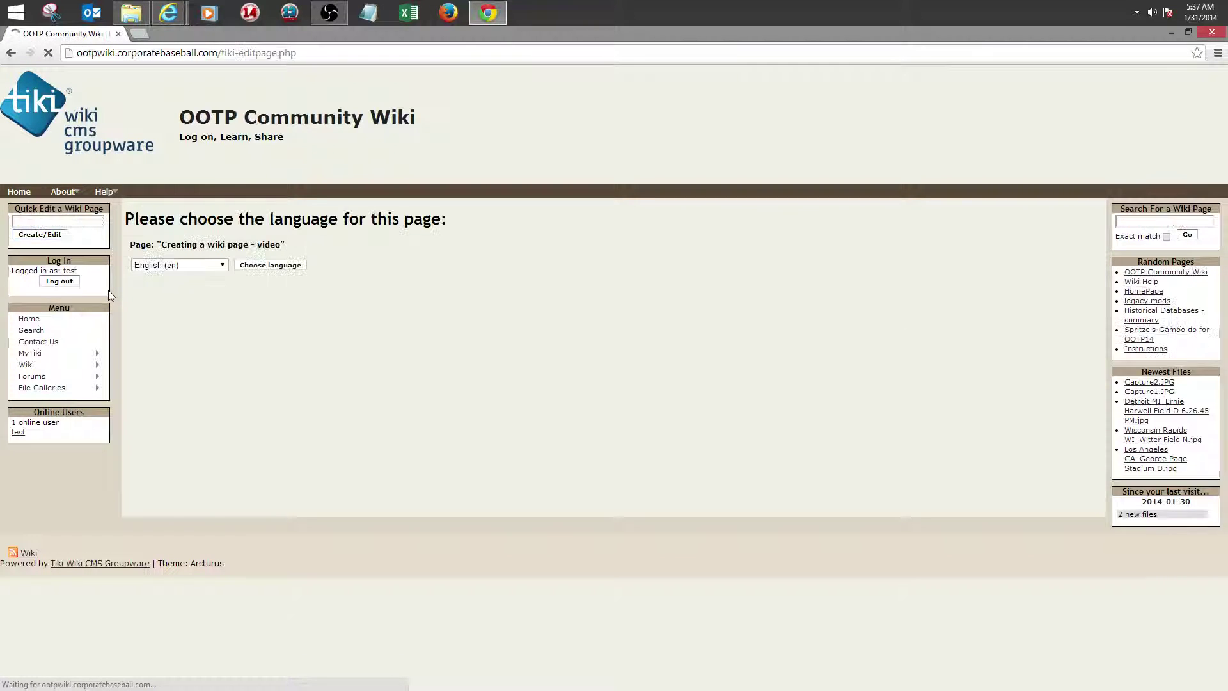
Keep English (en) as the page language and open the empty page editor
click(221, 265)
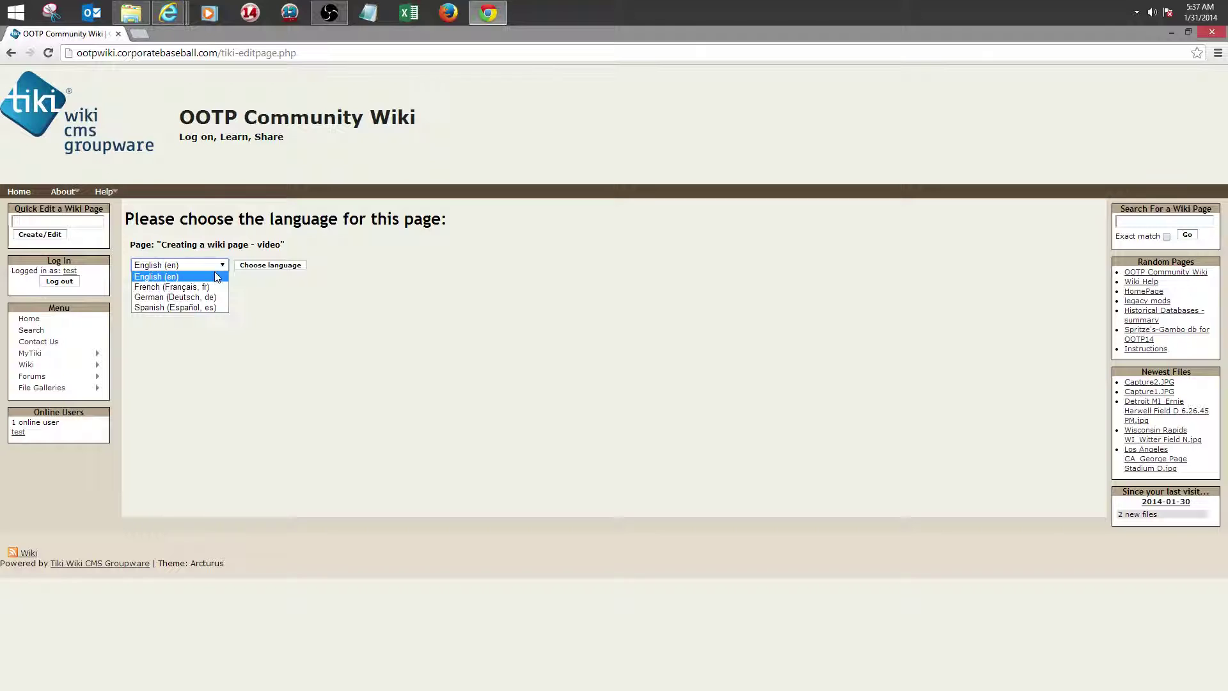
click(252, 277)
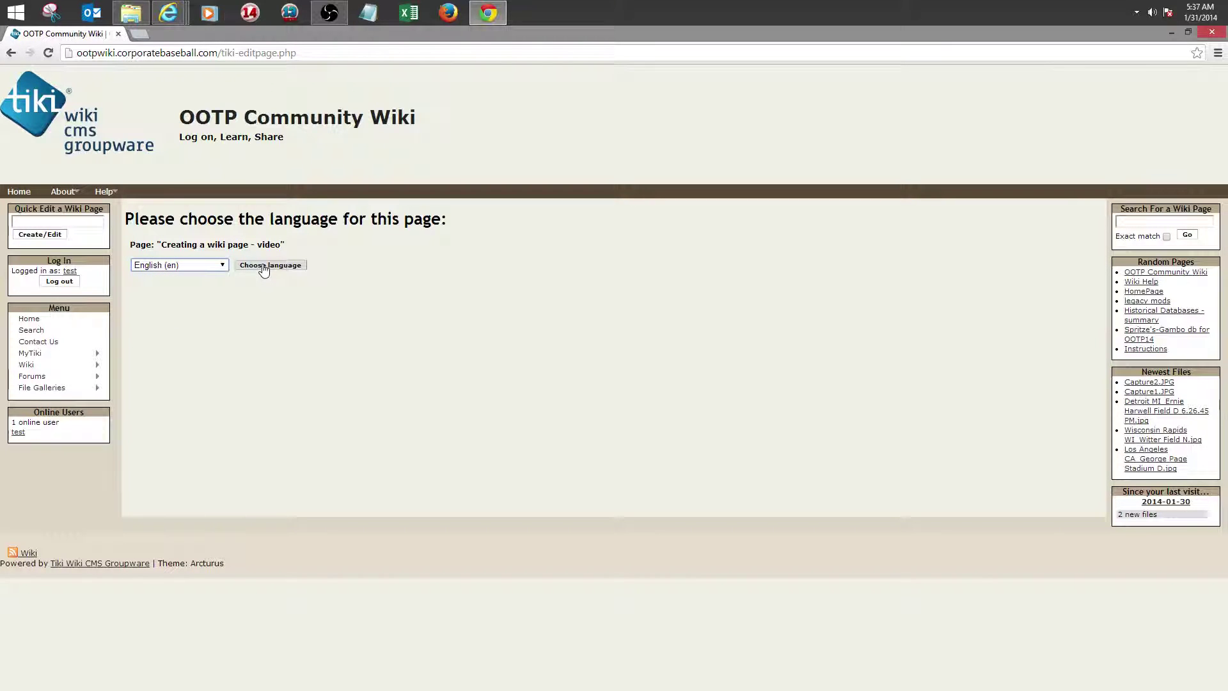
click(264, 272)
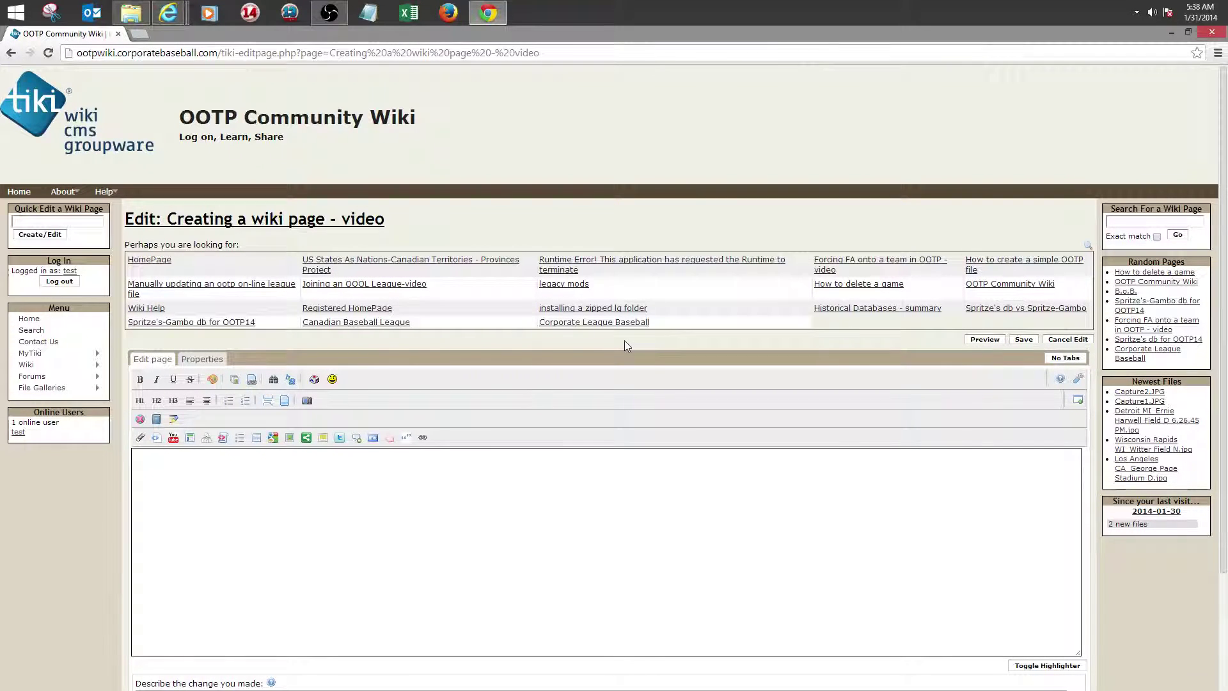
scroll(383, 506, down, 1)
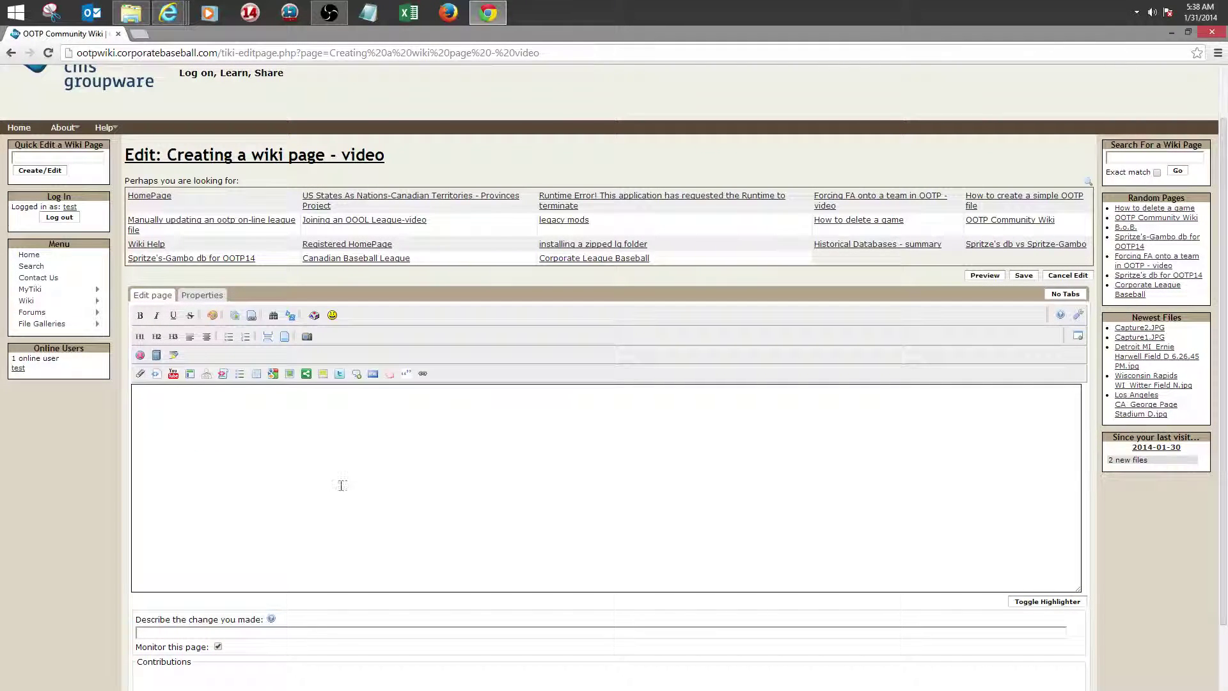
Write the one-line video description followed by 'video to come shortly.' in the page body
click(158, 413)
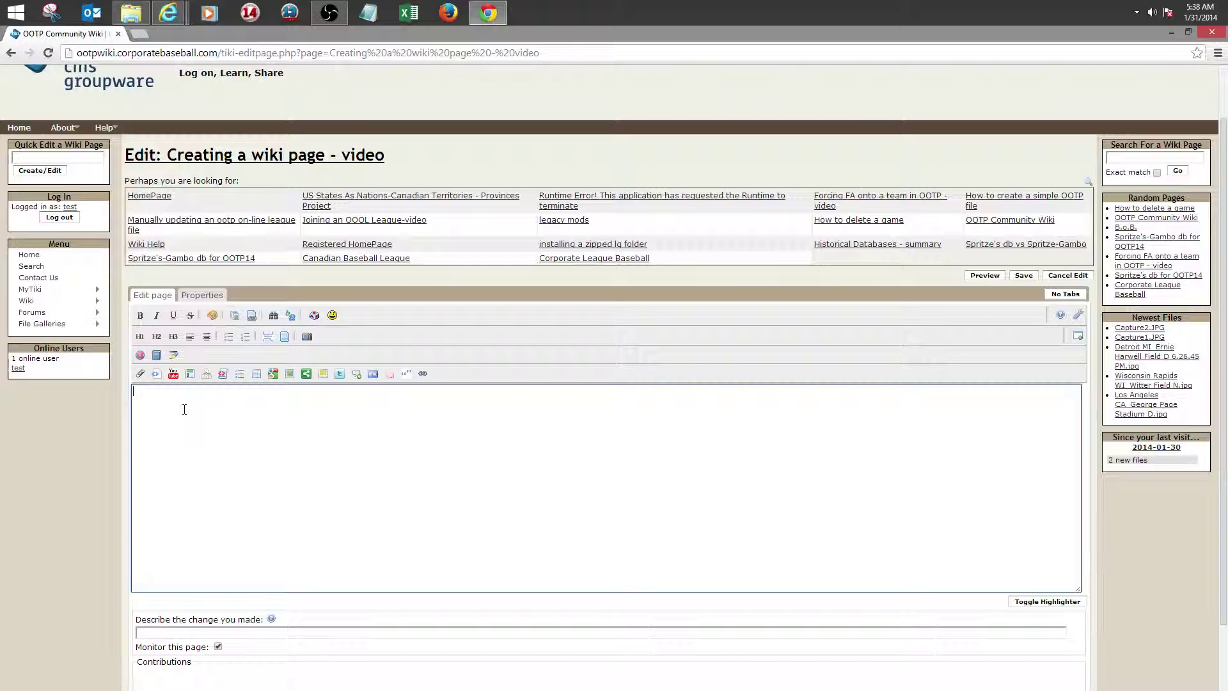
text(this i)
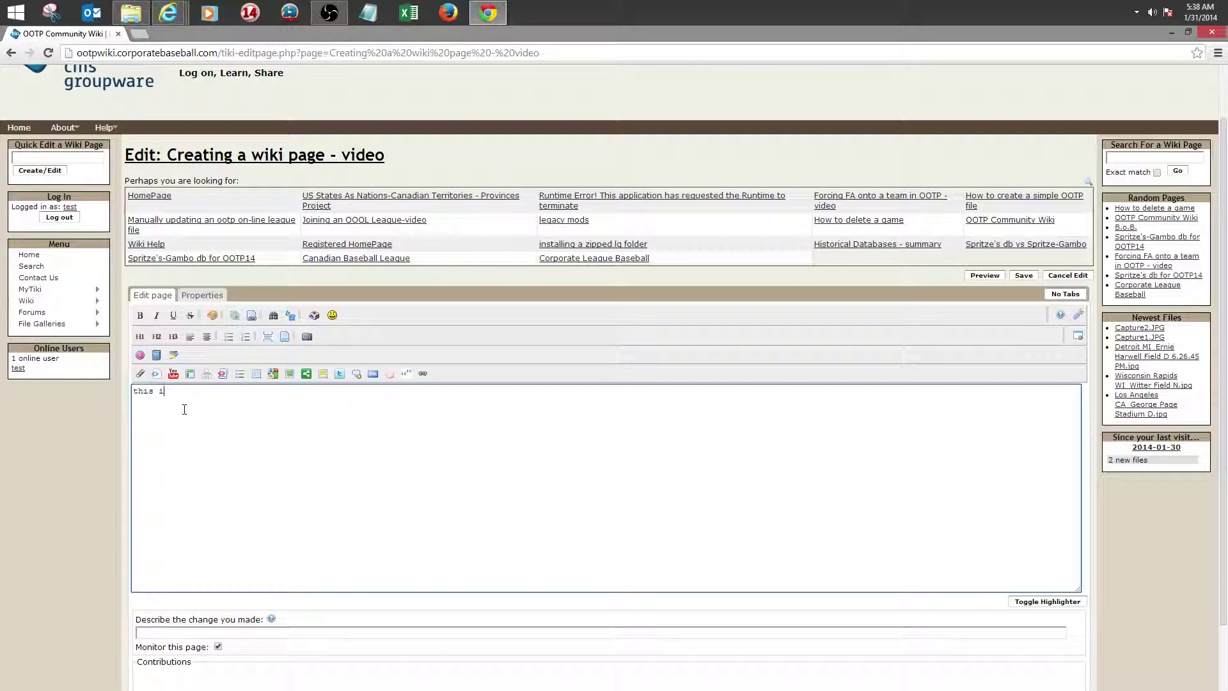
text(s a shor)
text(t)
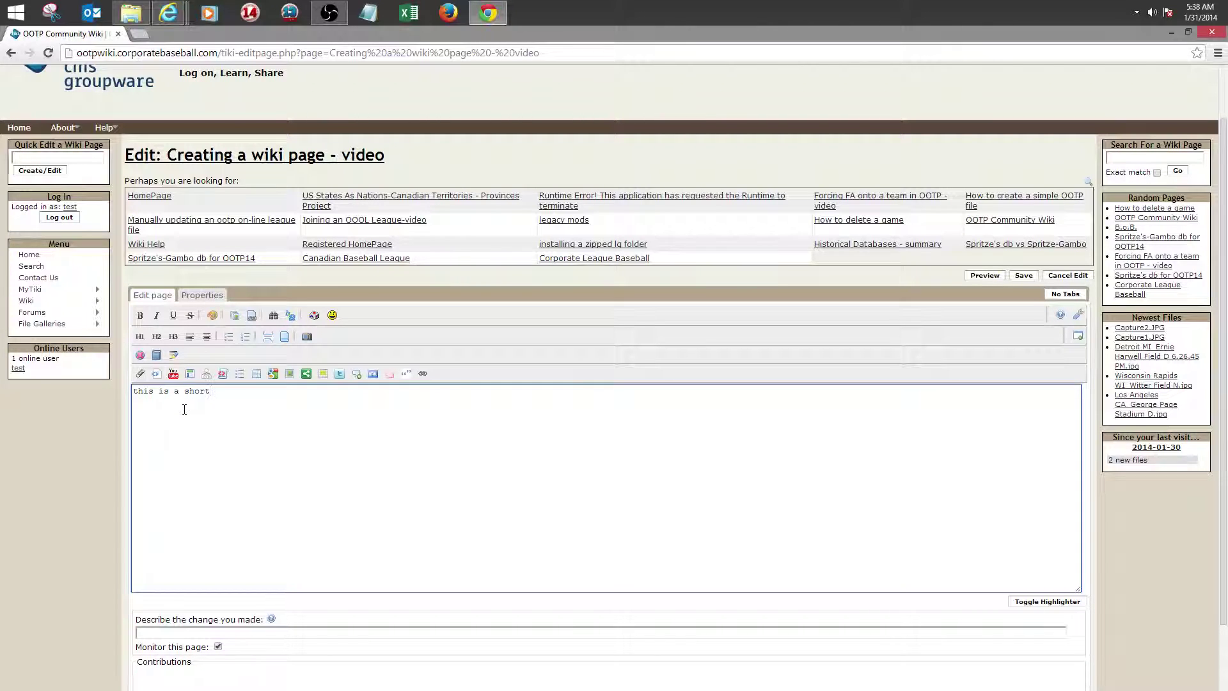
text( vi)
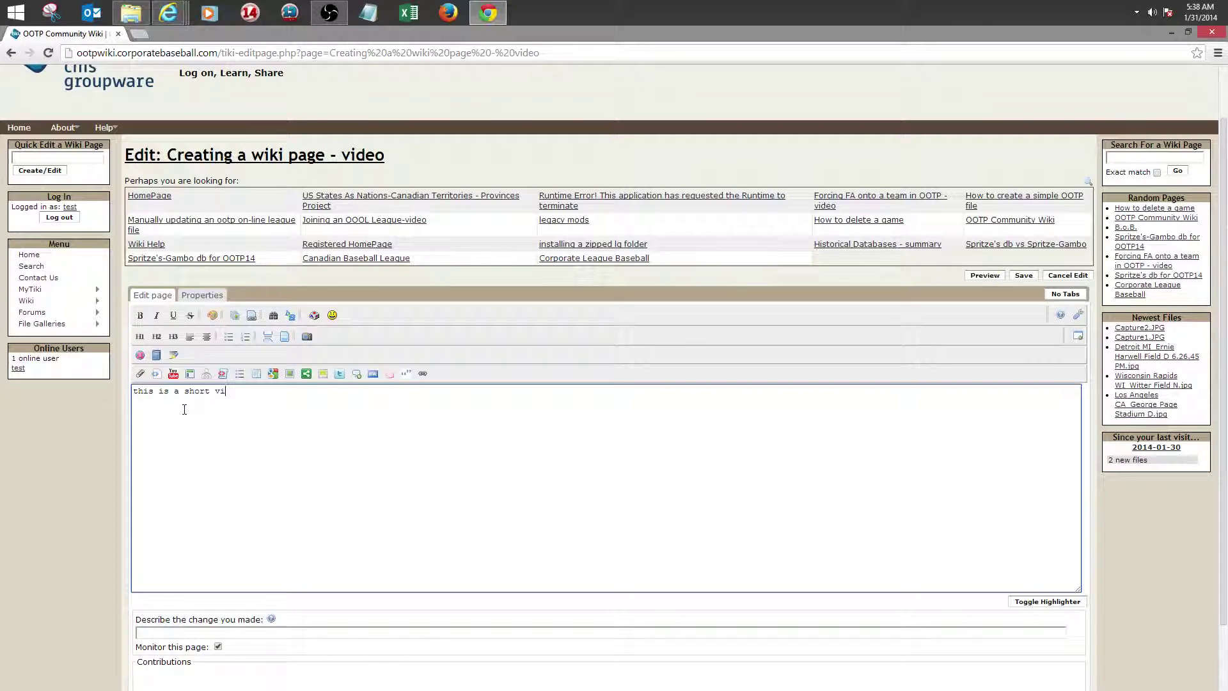
text(deo on )
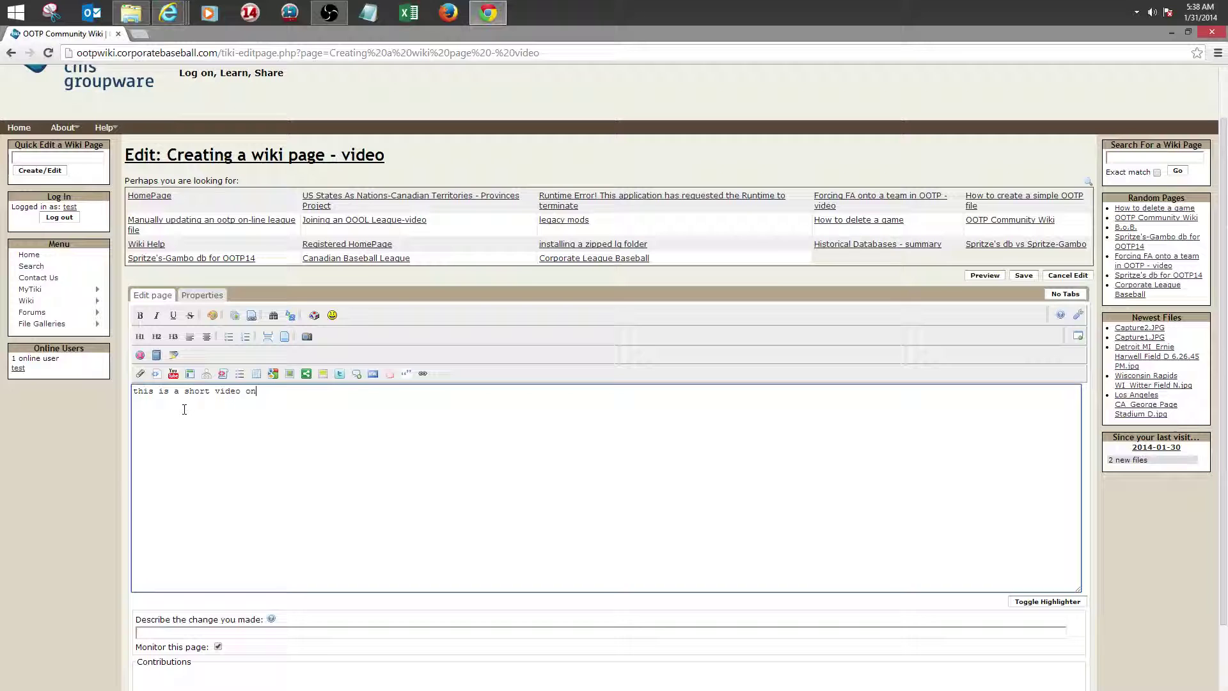
text(how)
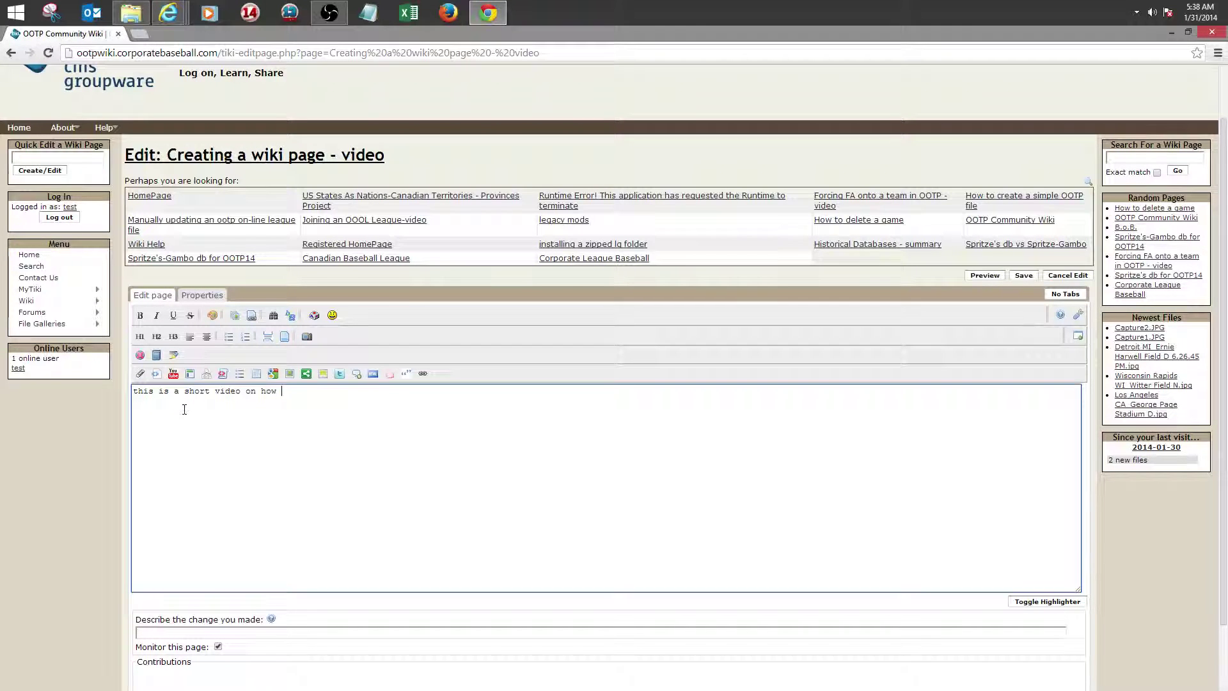
text( to create)
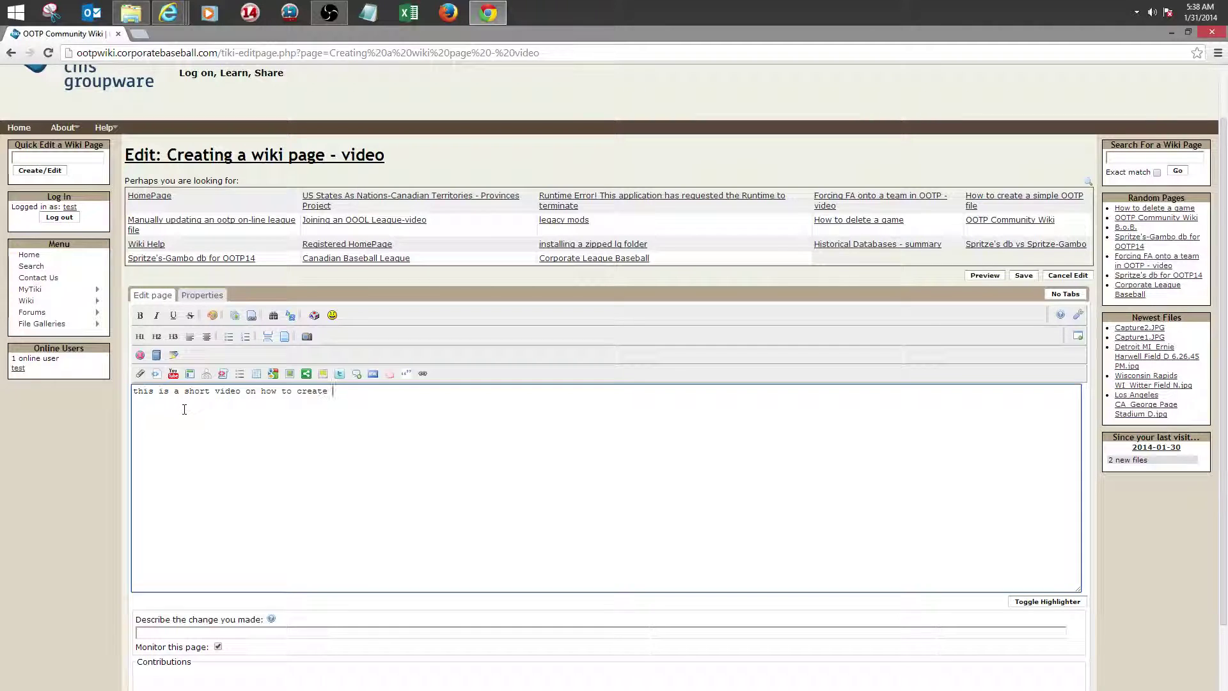
text( a )
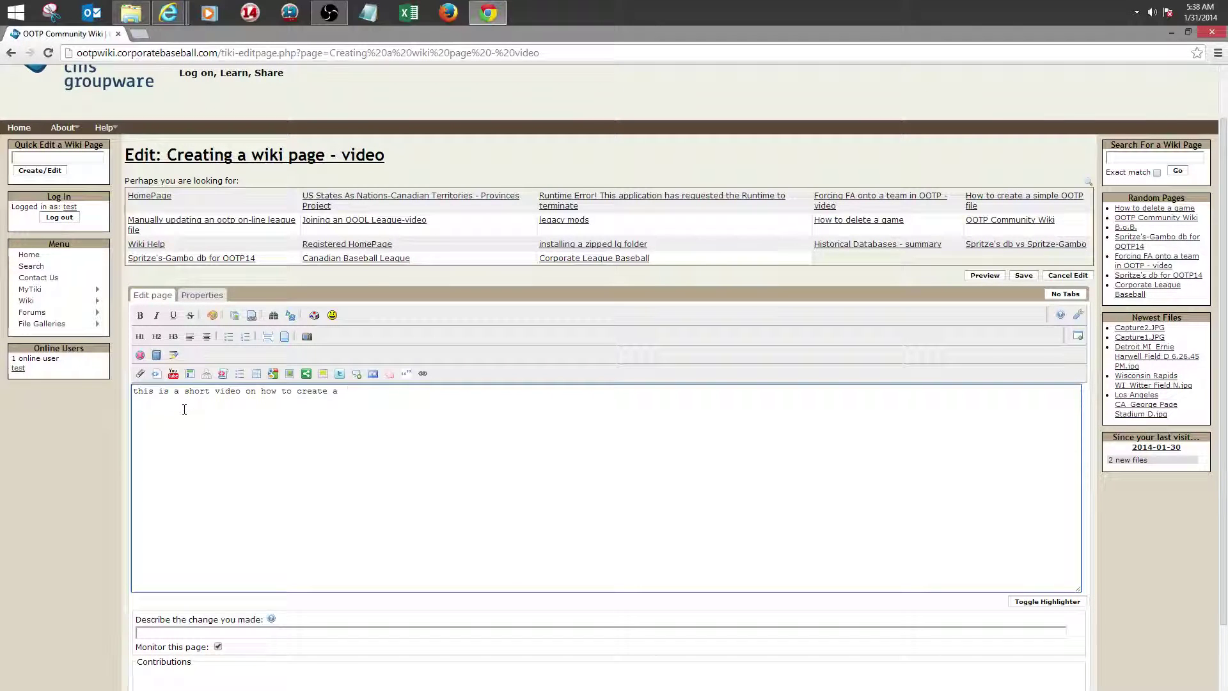
text(wiki)
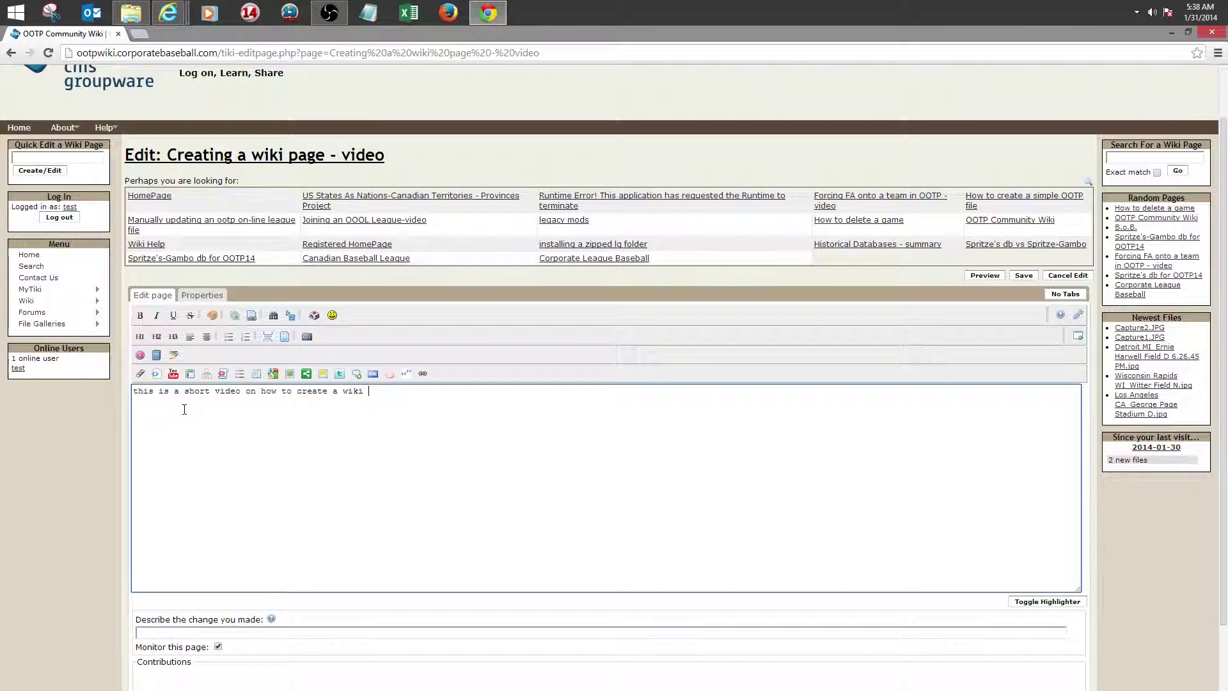
text( page.)
key(Return)
text(ideo to)
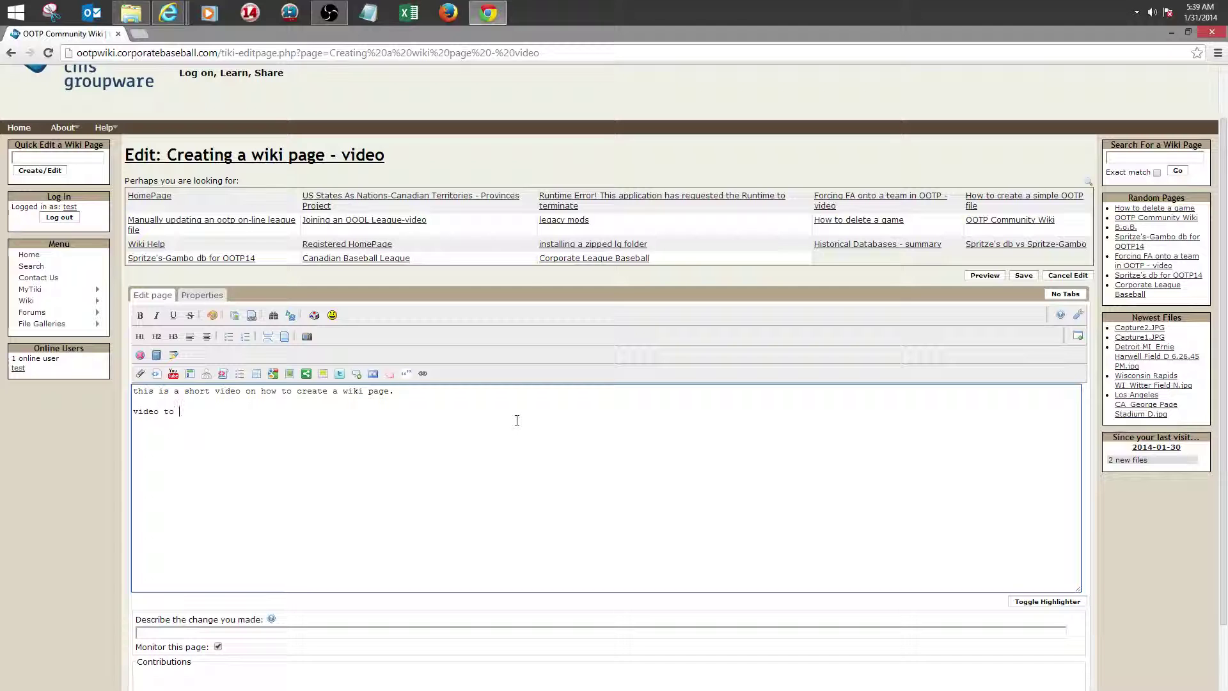
text( come shor)
text(tly)
text(.)
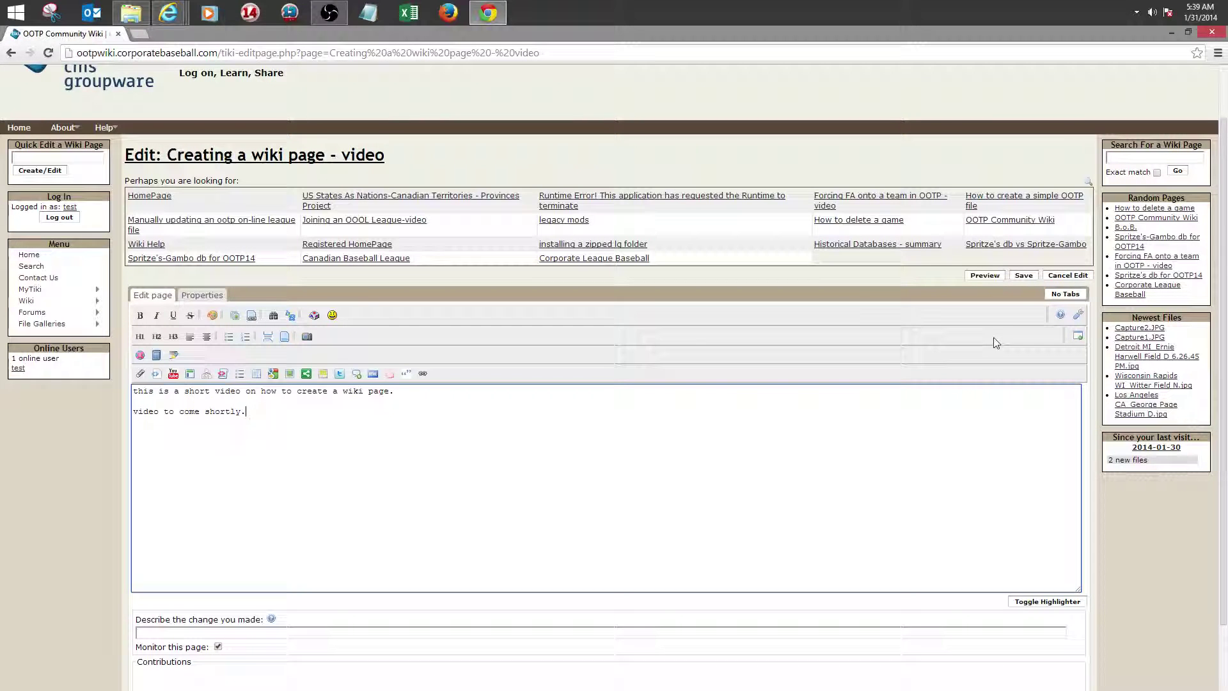
Save the page, then name another new page 'Using the wiki file gallery - video'
click(1023, 278)
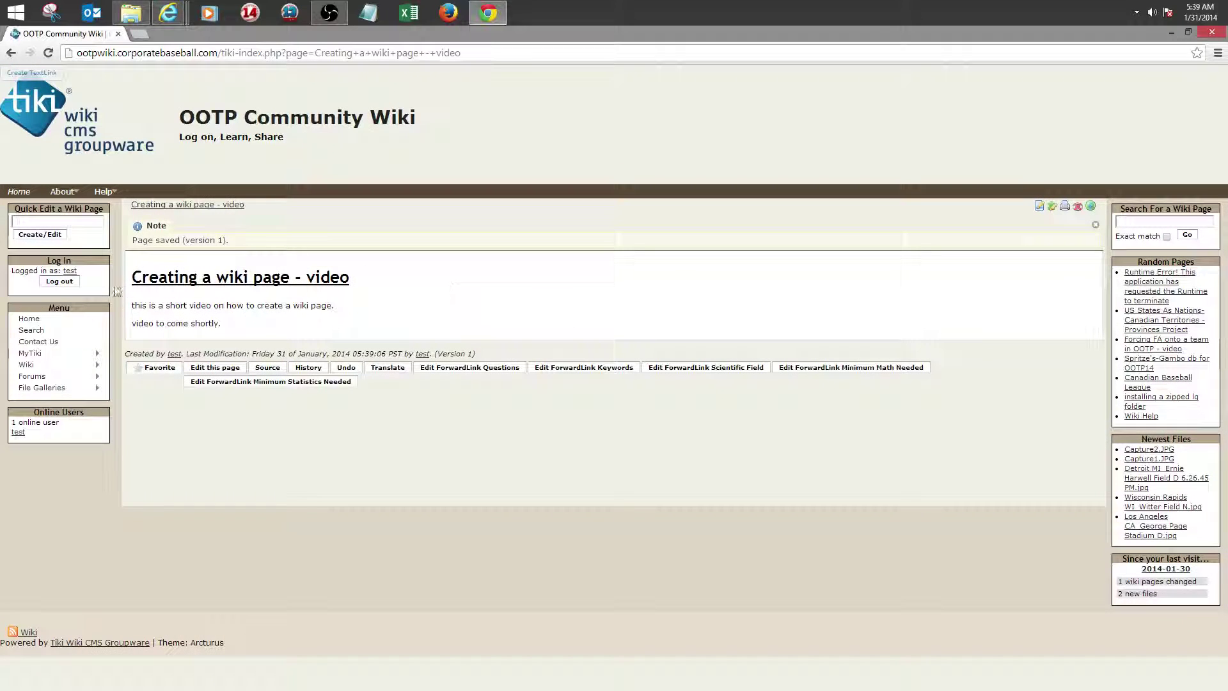
click(27, 222)
text(Using)
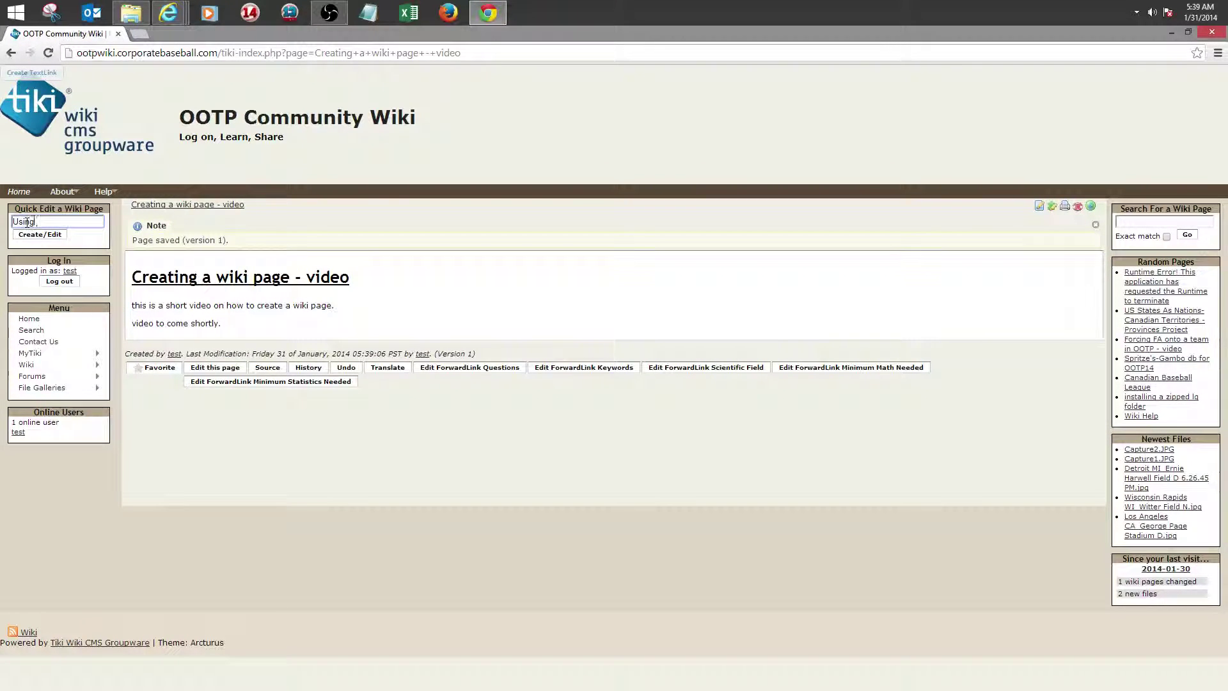
text( the)
text( wik)
text(file )
text(galler)
text(ies)
key(BackSpace)
key(BackSpace)
key(BackSpace)
text(y)
text( - video)
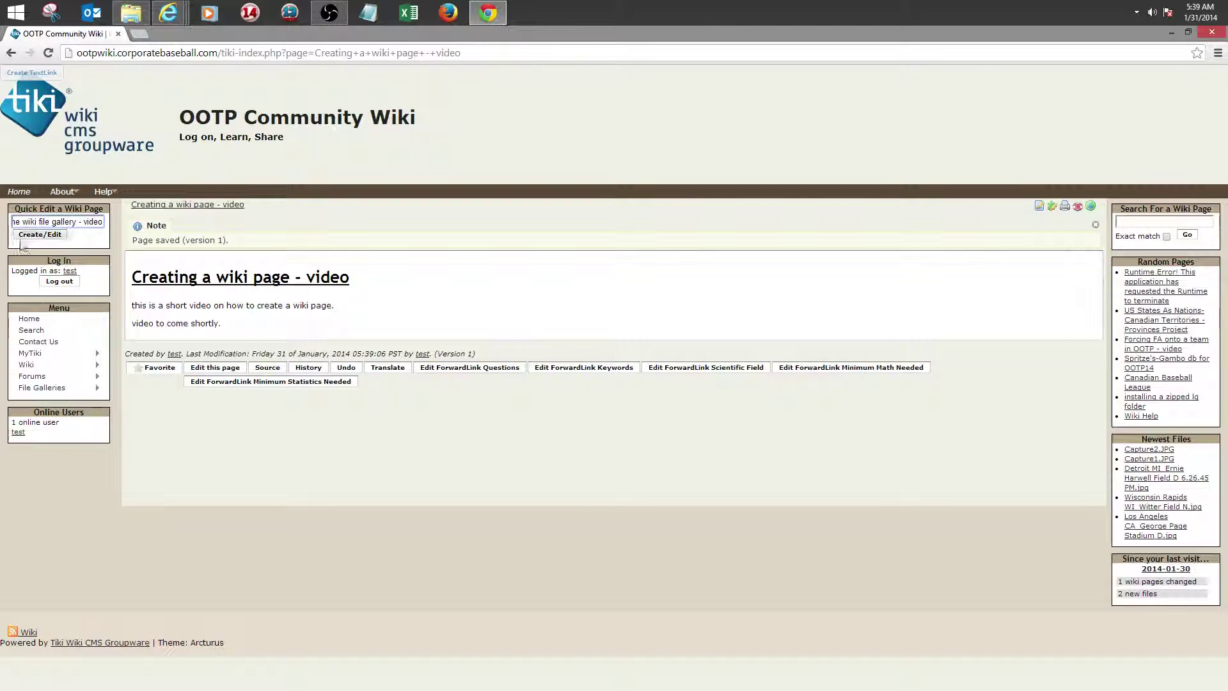
Create the 'Using the wiki file gallery - video' page with English as its language
click(51, 236)
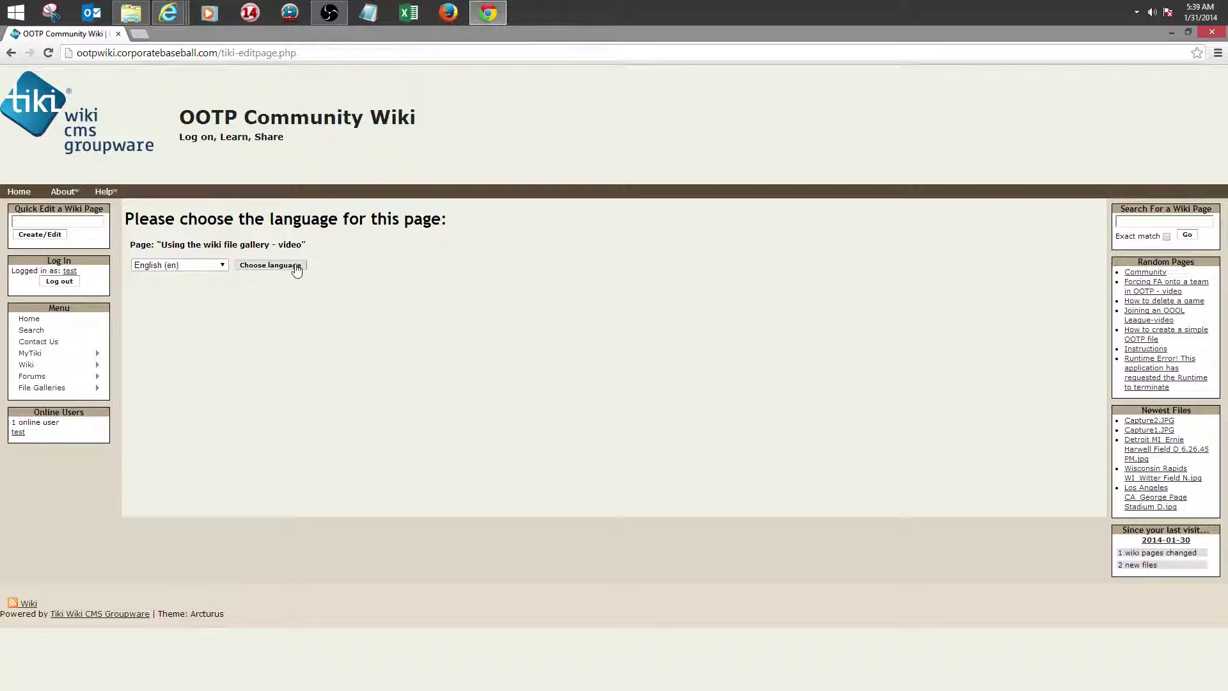
click(293, 266)
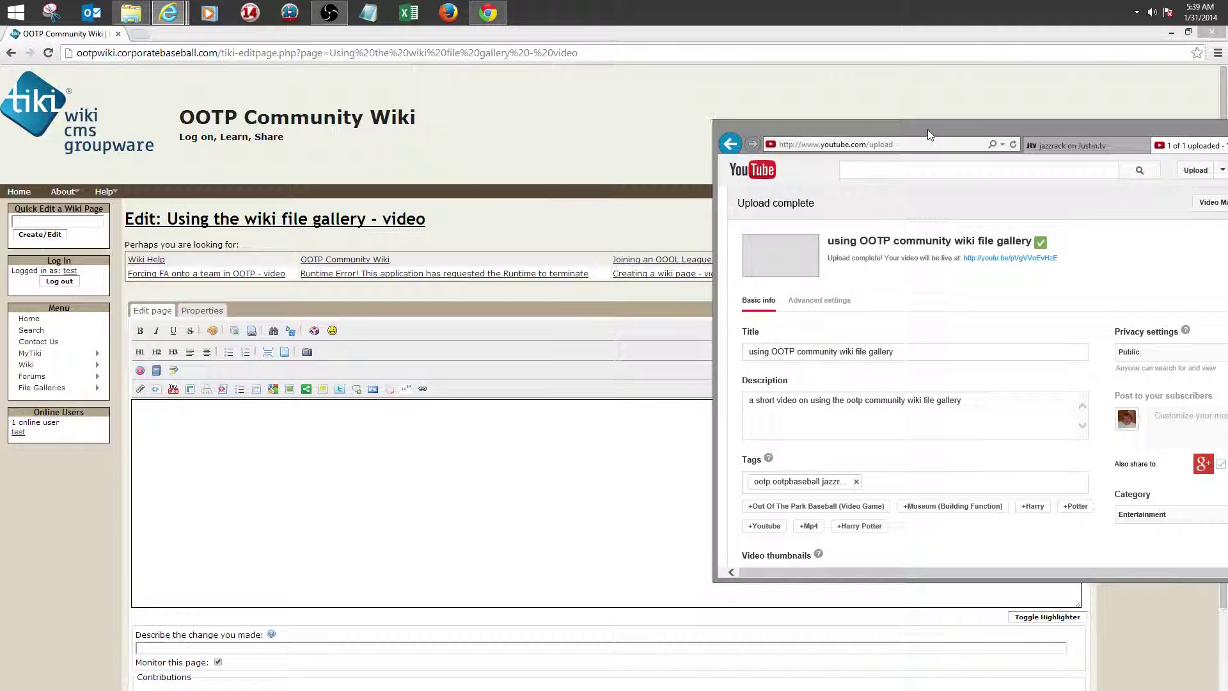
Copy the uploaded video's youtu.be short link and paste it as the YouTube plugin's Movie address
click(174, 389)
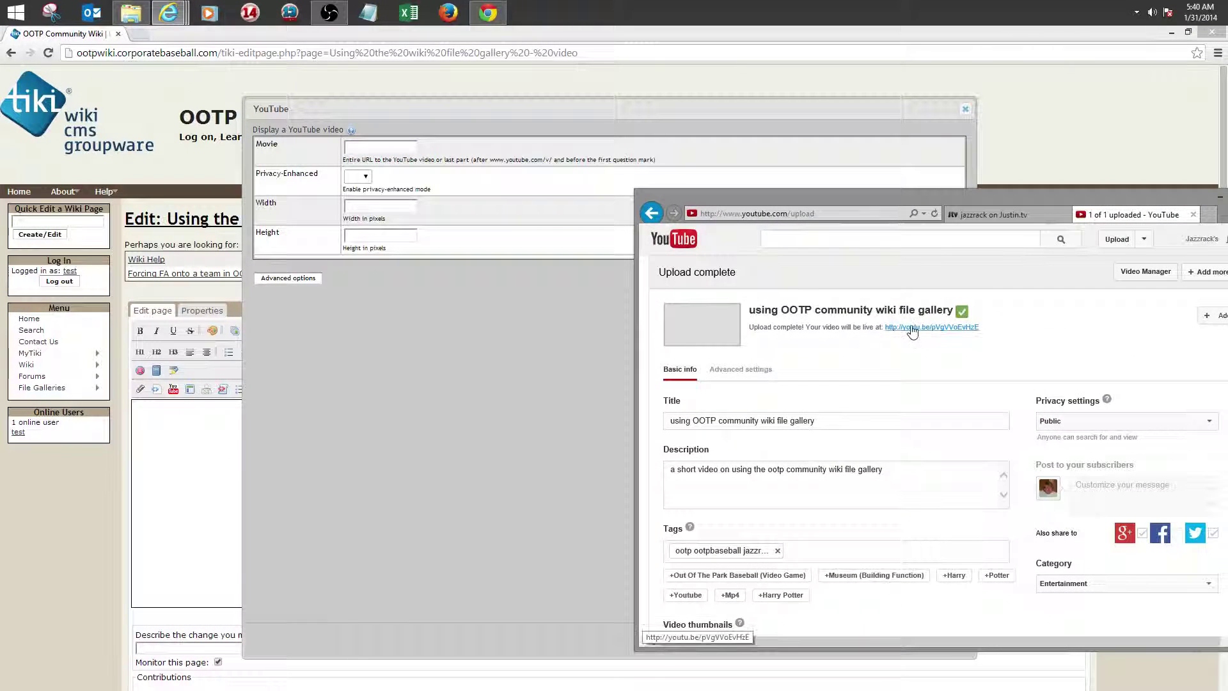
right_click(910, 327)
click(957, 441)
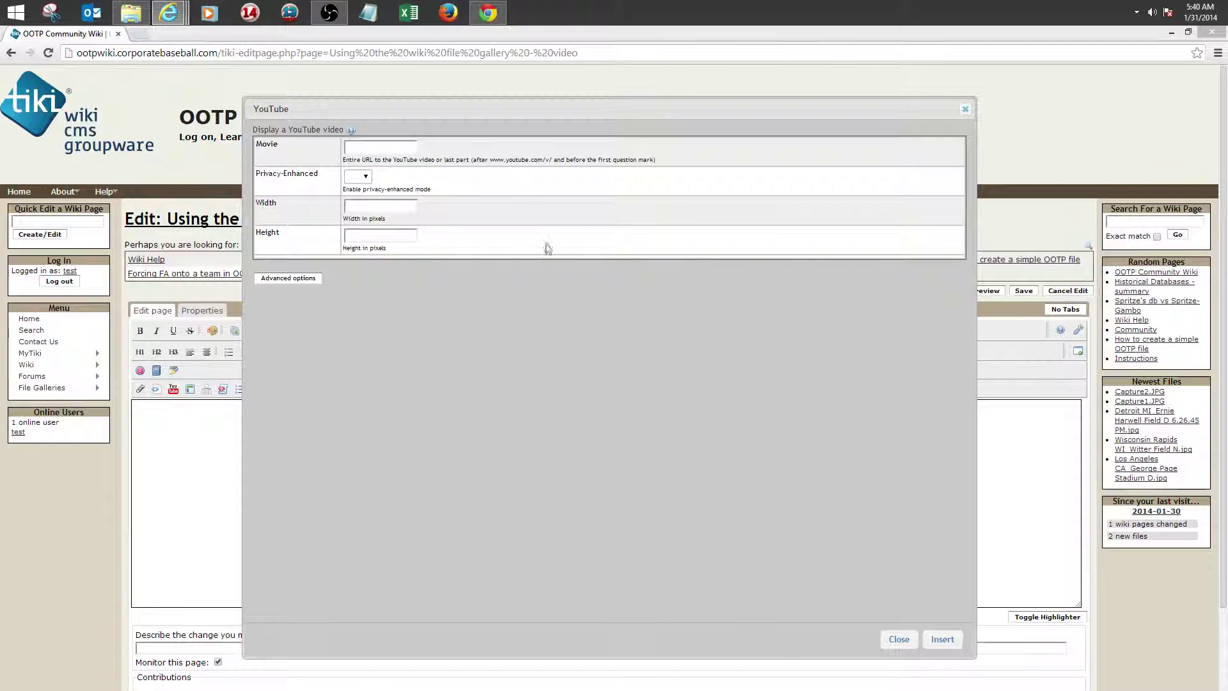
click(357, 146)
right_click(356, 146)
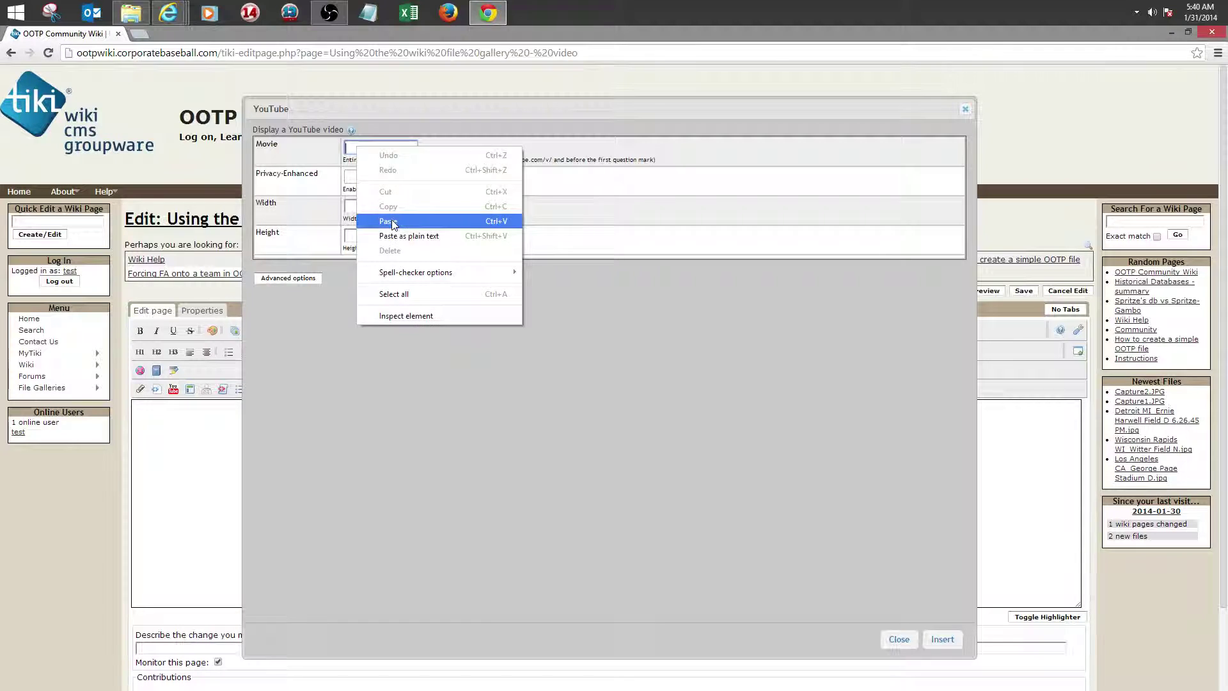
click(391, 223)
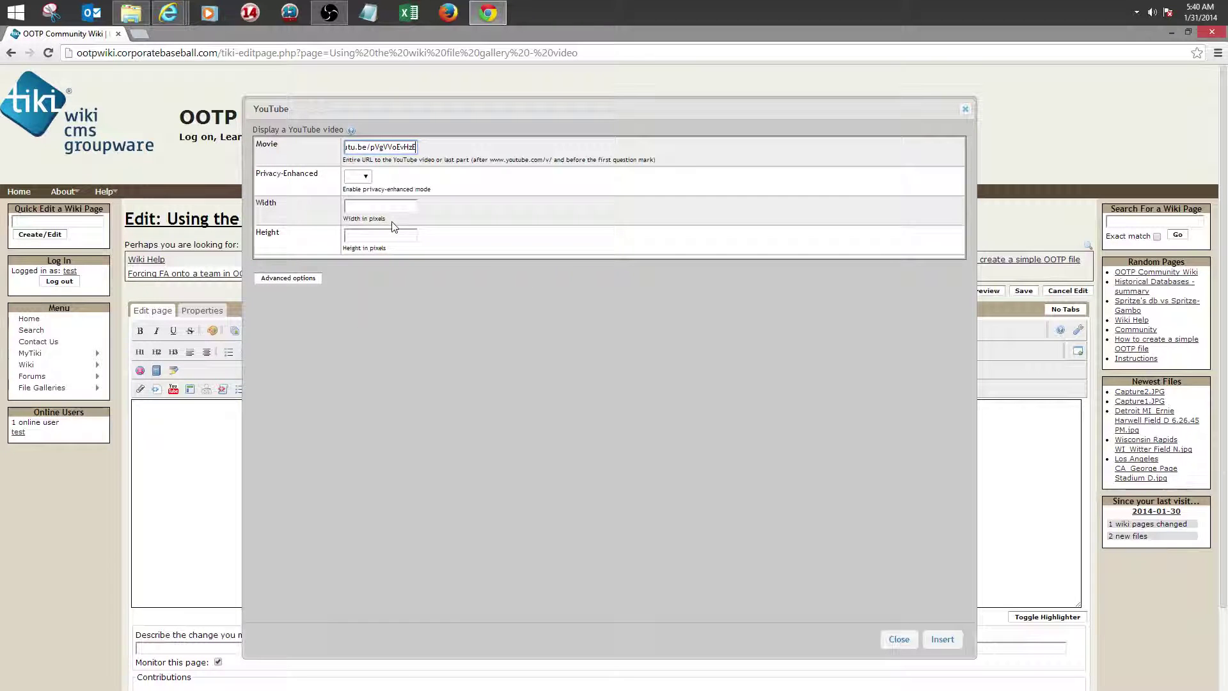
Set Privacy-Enhanced mode to No, check Advanced options, and insert the video into the page
click(365, 176)
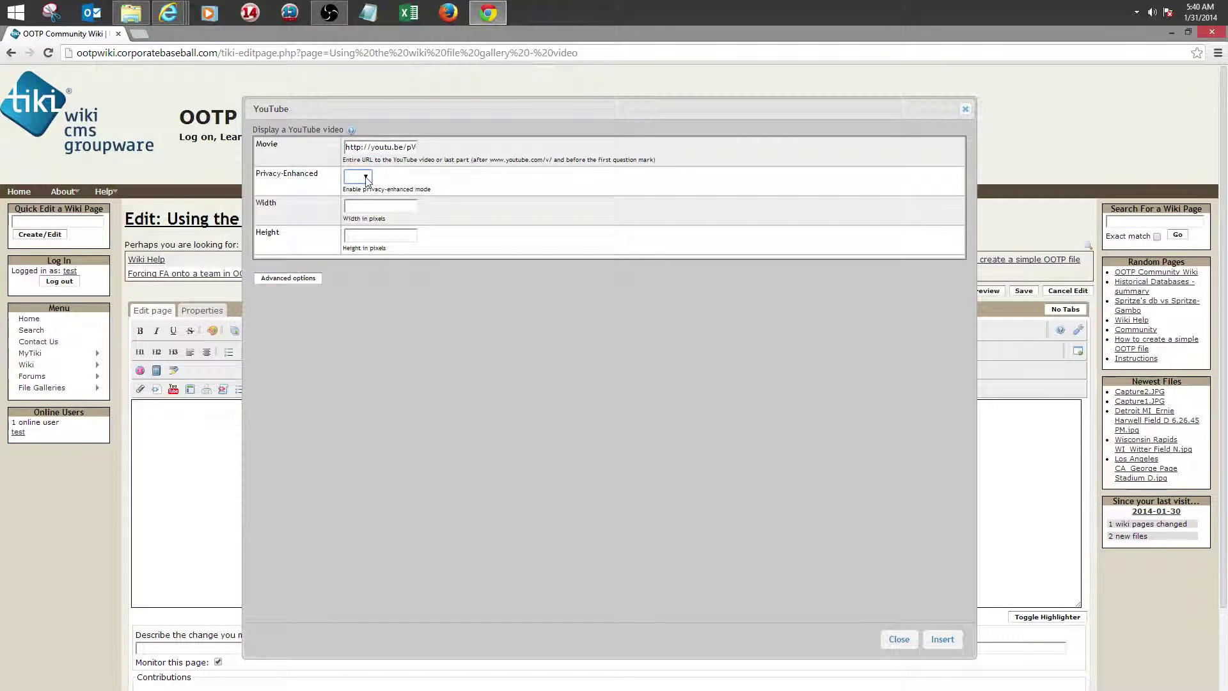
click(366, 179)
click(357, 218)
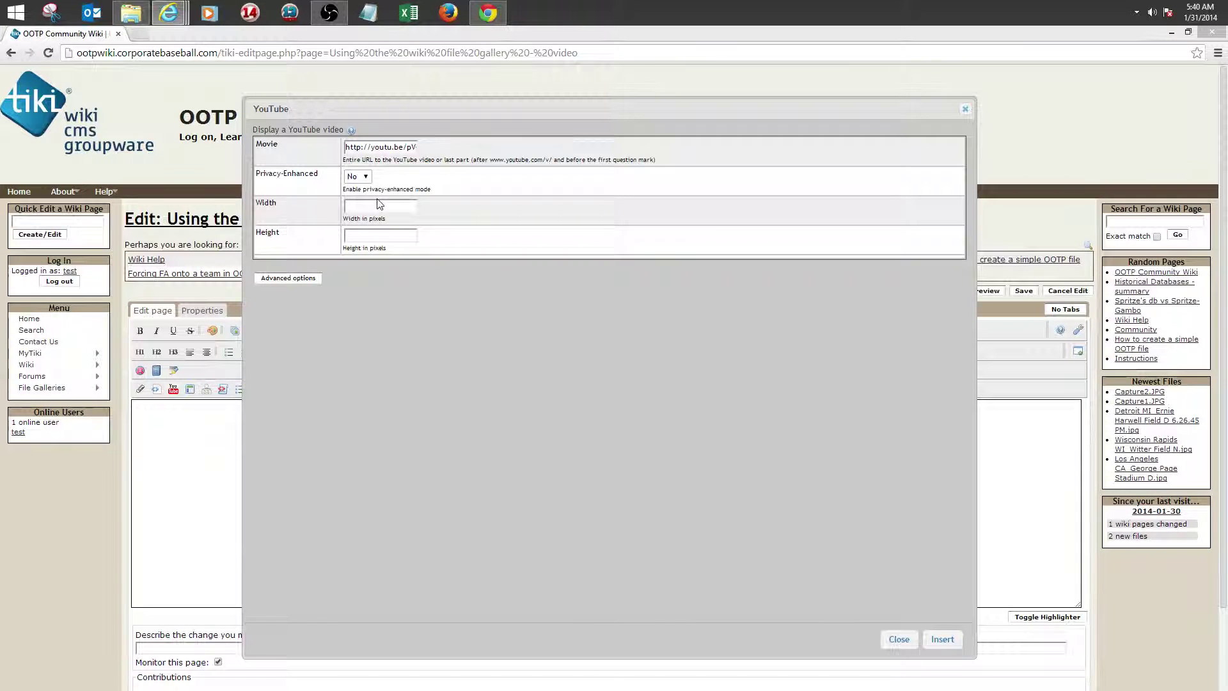
click(289, 279)
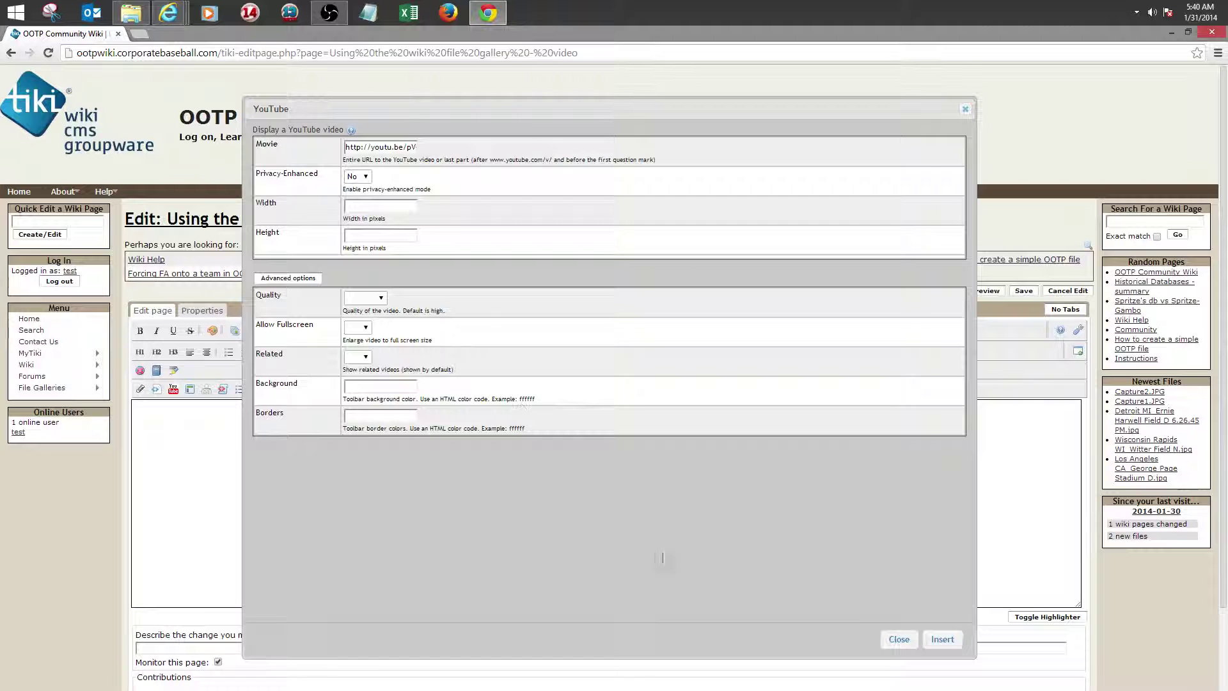
click(939, 640)
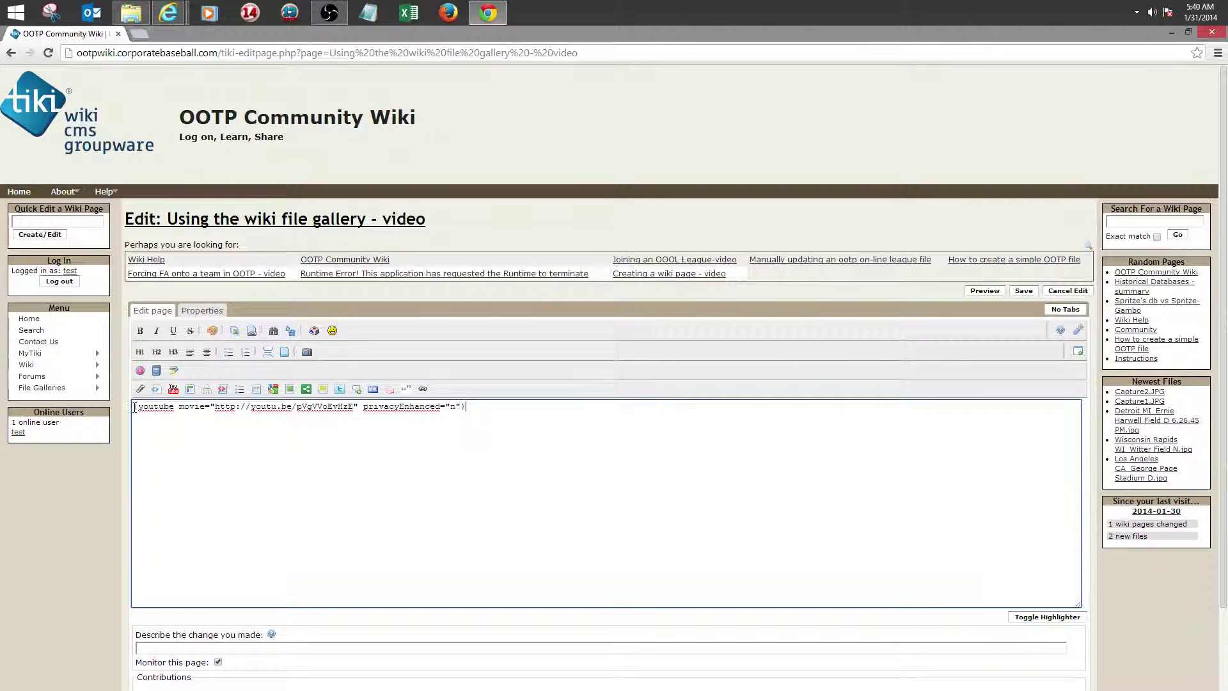
Add 'a short video on using the wiki file gallery' on a line above the YouTube embed
click(131, 408)
key(Return)
key(Return)
text(a short)
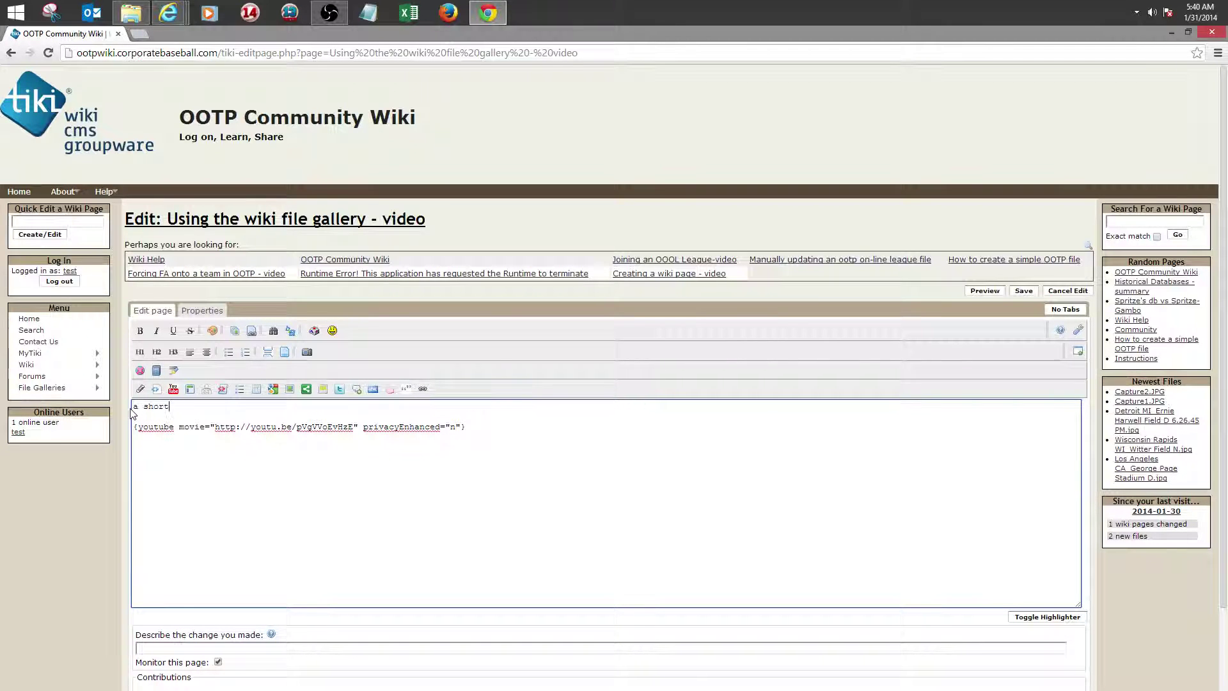
text(vi)
text(using )
text(gal)
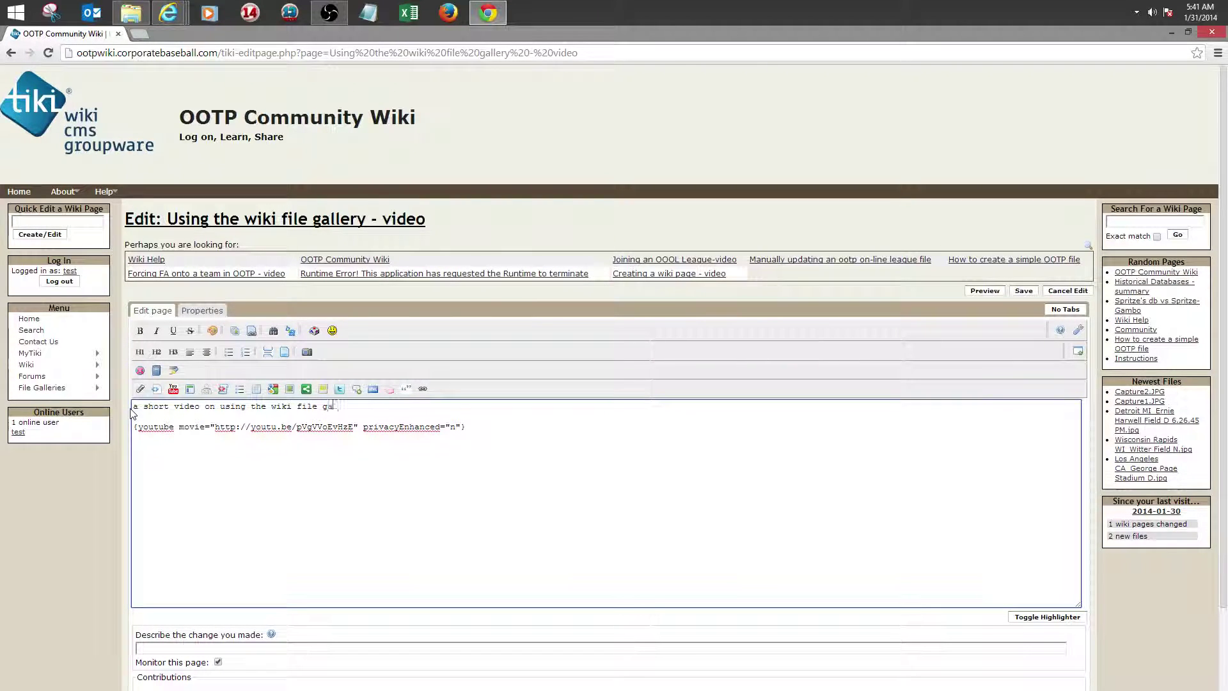
text(lerie)
key(BackSpace)
key(BackSpace)
key(BackSpace)
click(196, 312)
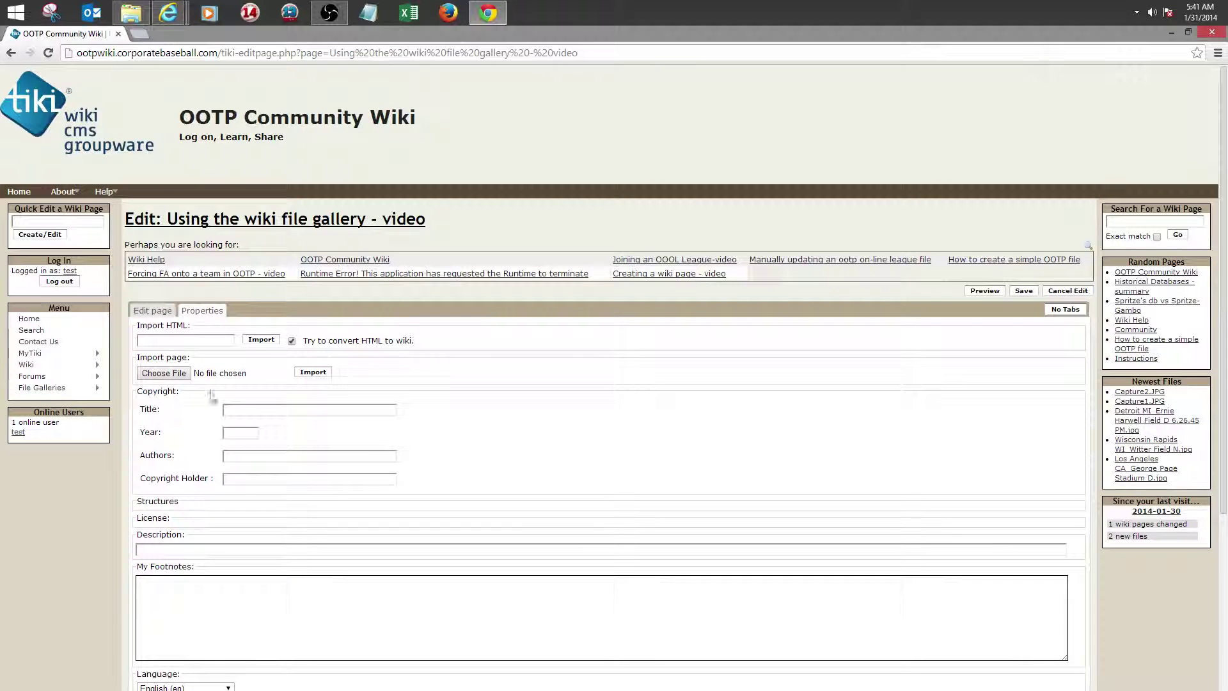
scroll(321, 407, down, 1)
scroll(307, 393, down, 1)
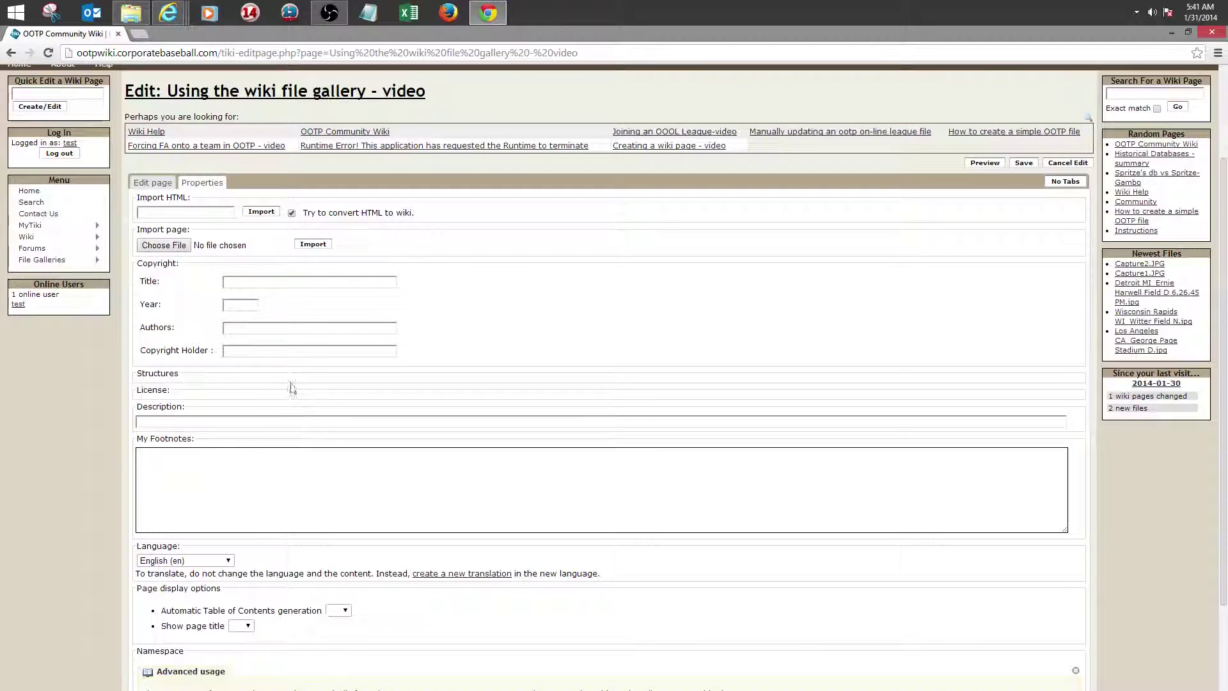
scroll(275, 349, down, 1)
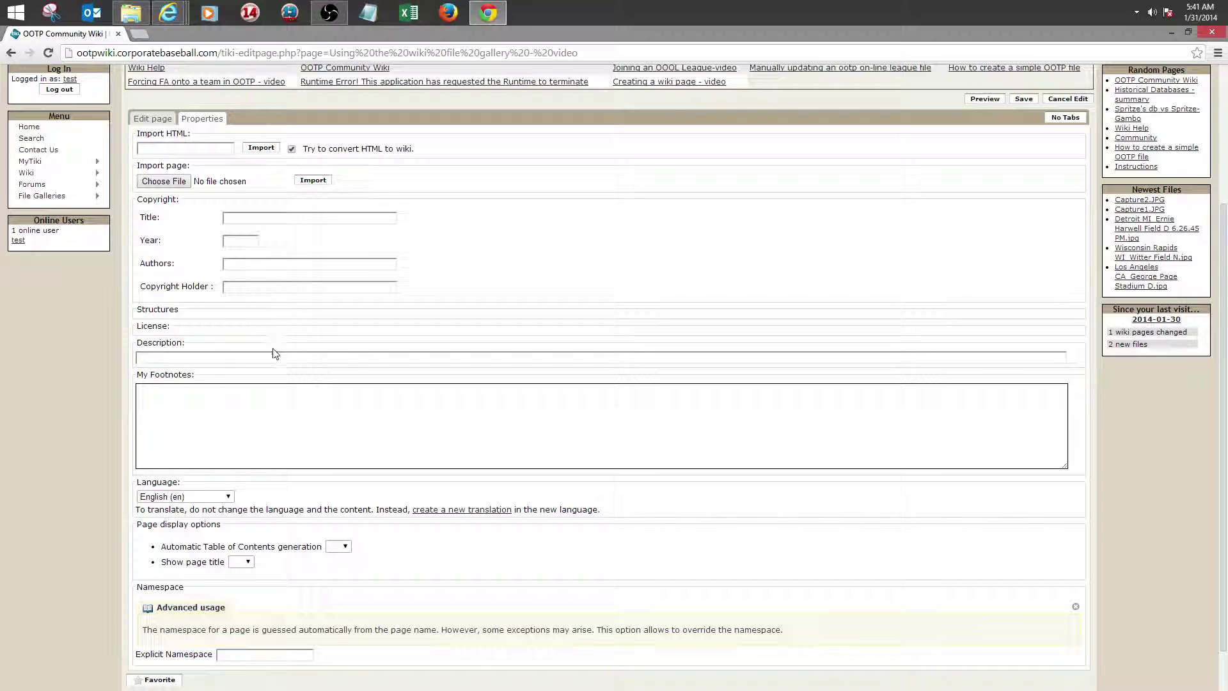
scroll(273, 351, down, 1)
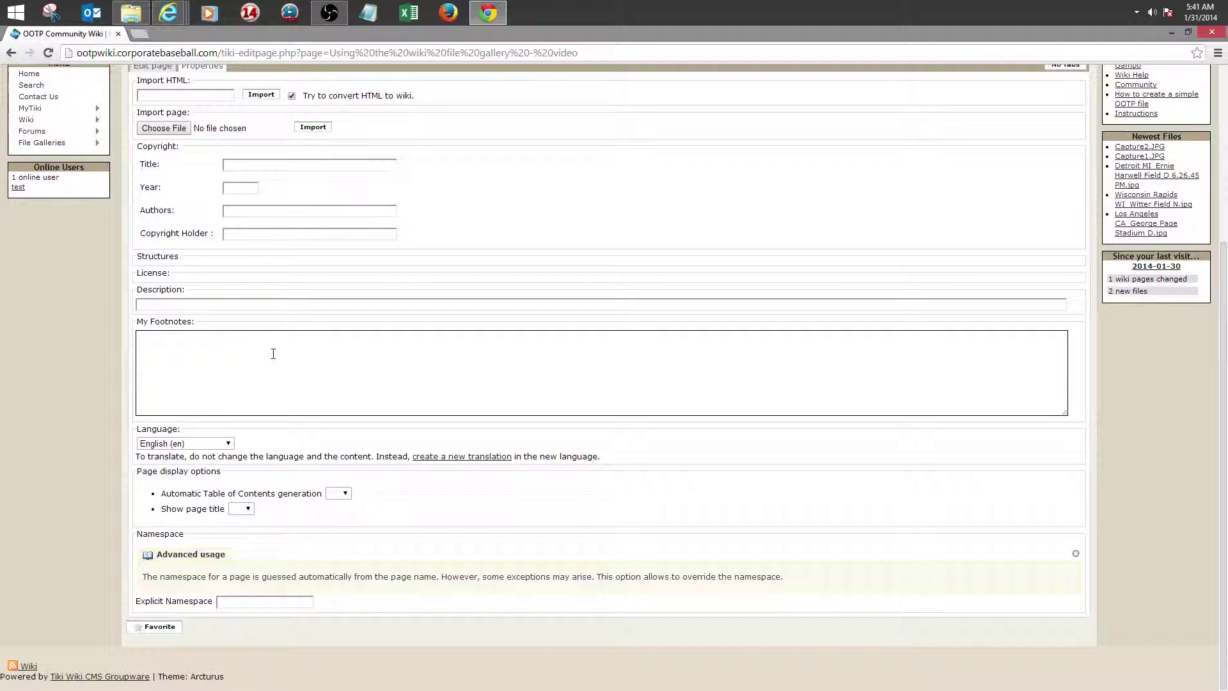
click(239, 604)
scroll(334, 435, up, 1)
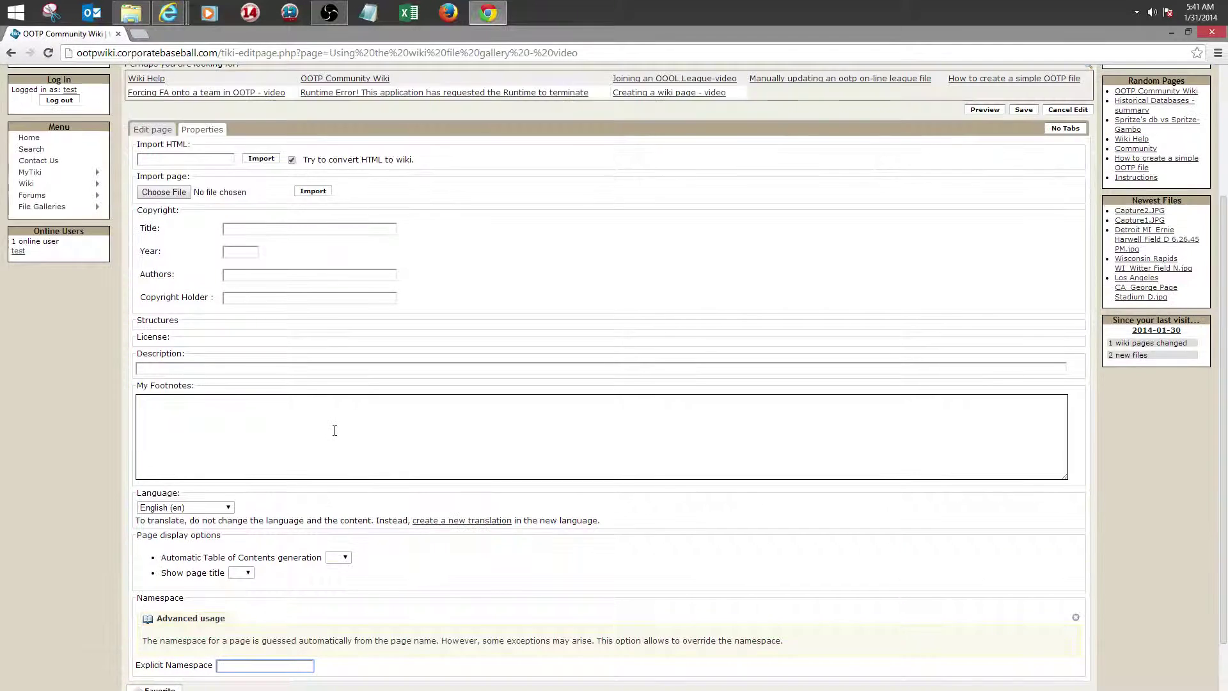
scroll(333, 436, up, 2)
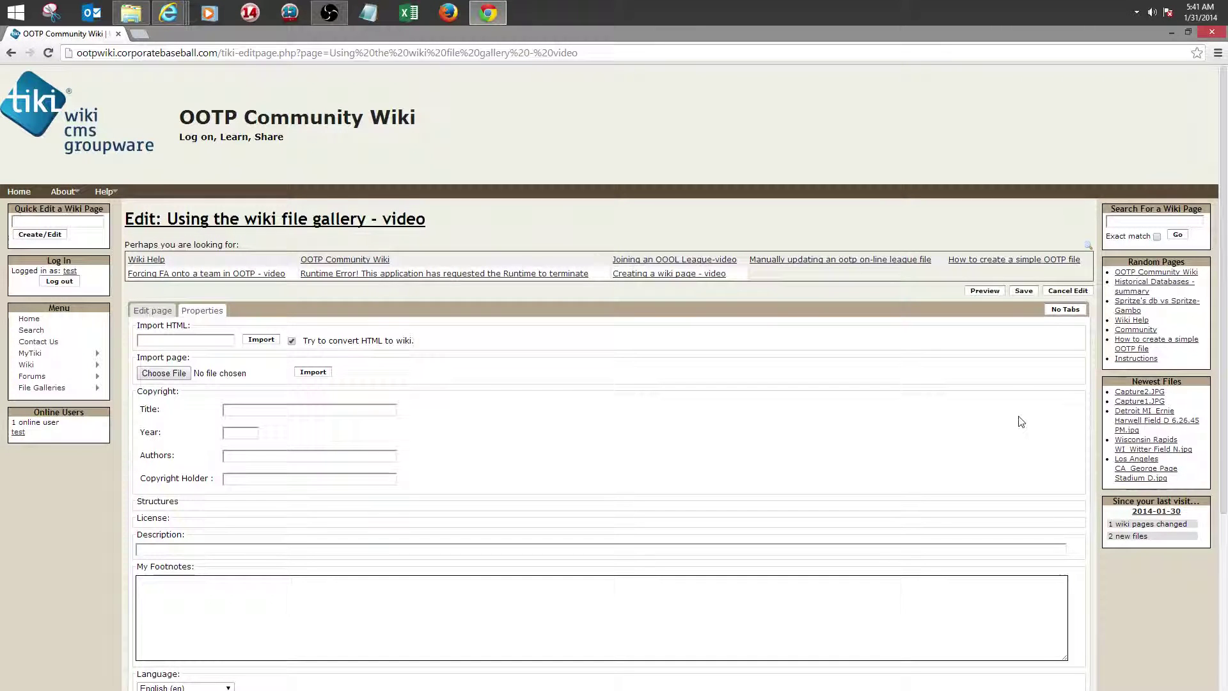
Preview the page with its description and video, then save it as version 1
click(152, 309)
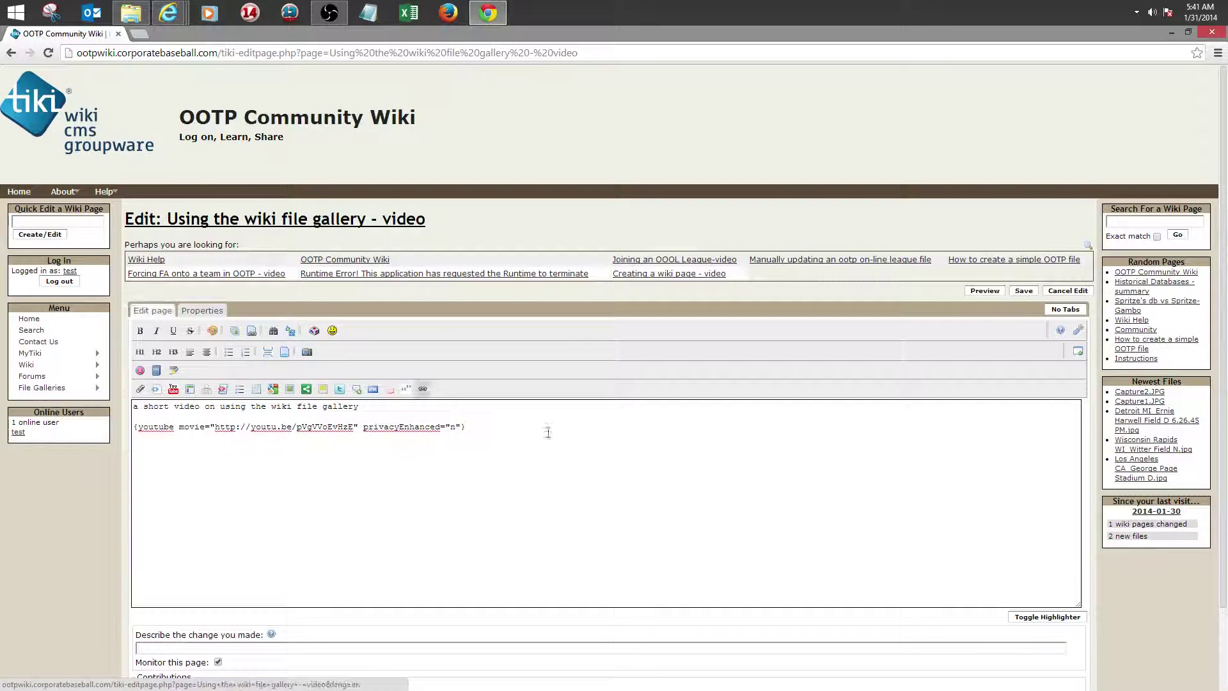
scroll(578, 449, down, 1)
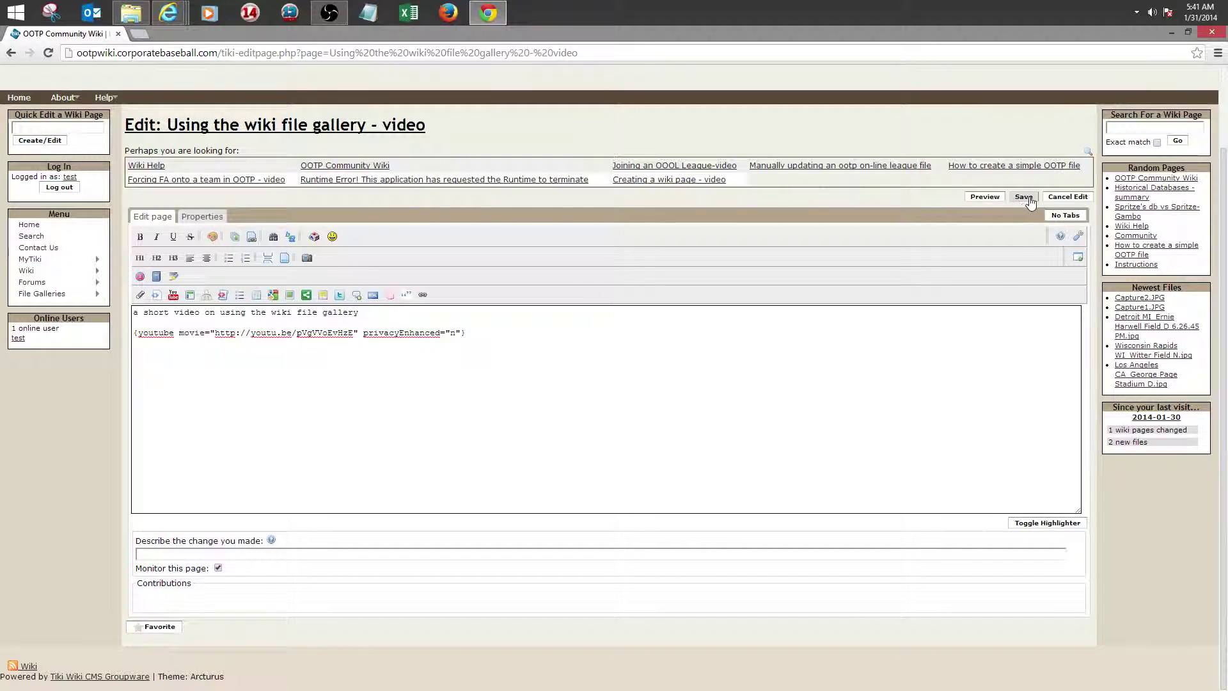
click(986, 197)
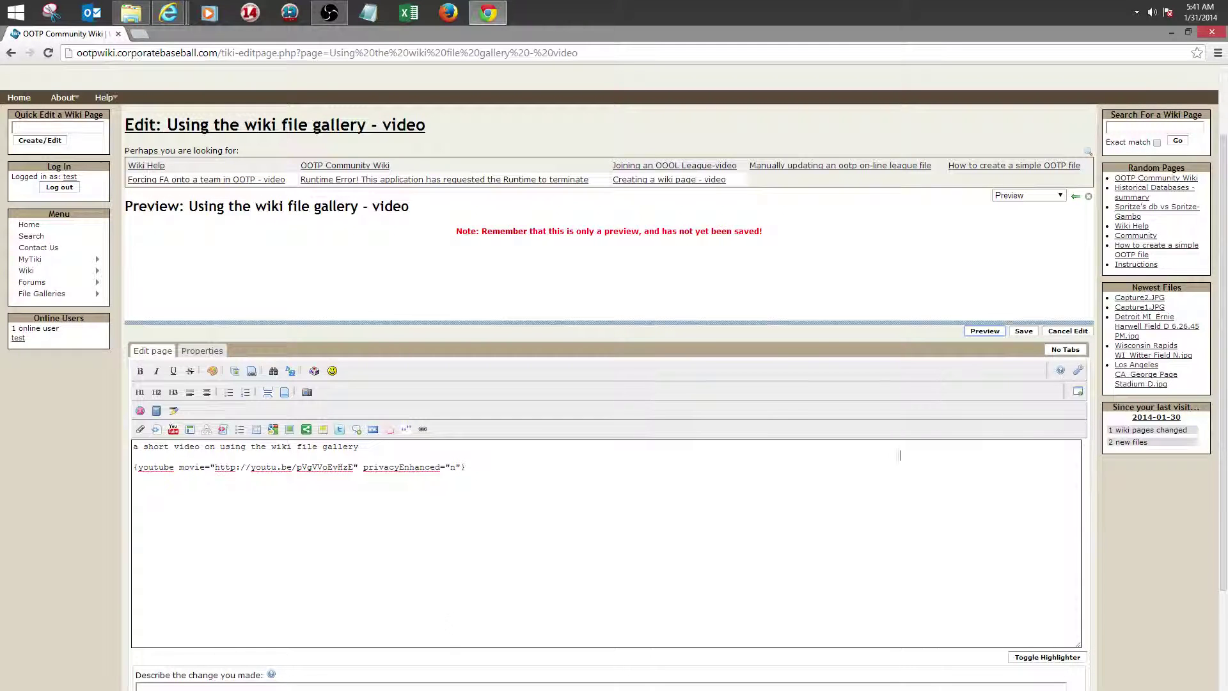
click(1024, 331)
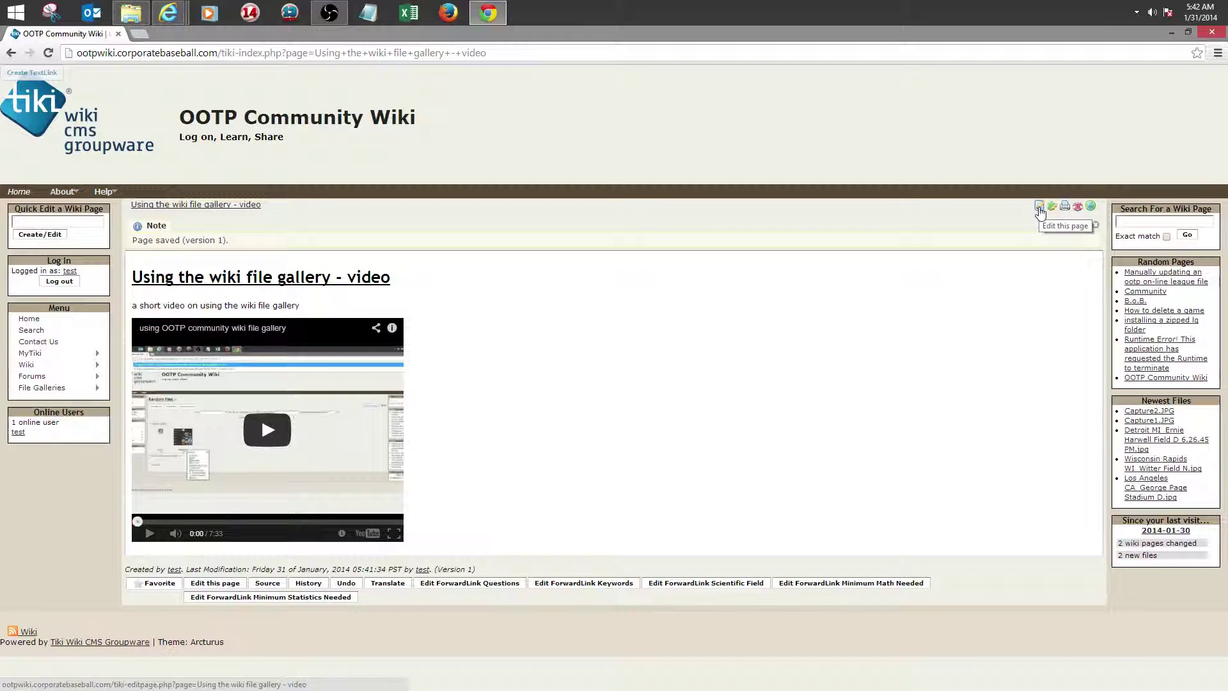
Reopen the saved page for editing and save it again as a minor edit, content unchanged
click(1039, 208)
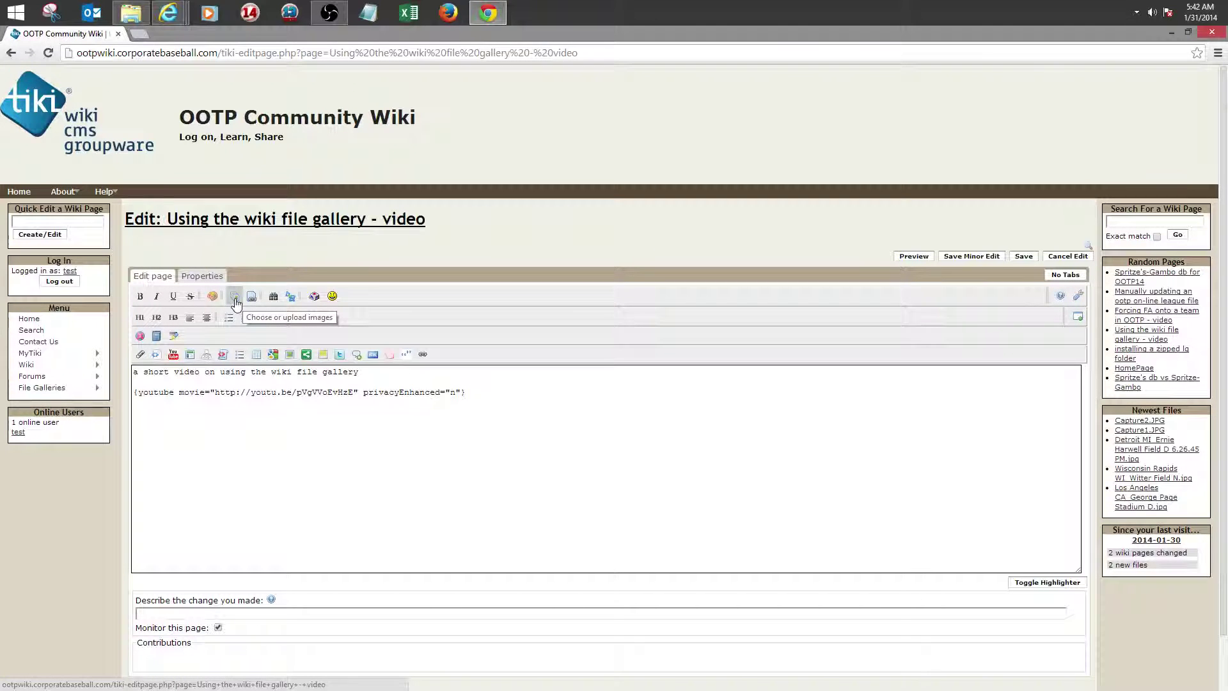
scroll(269, 438, down, 1)
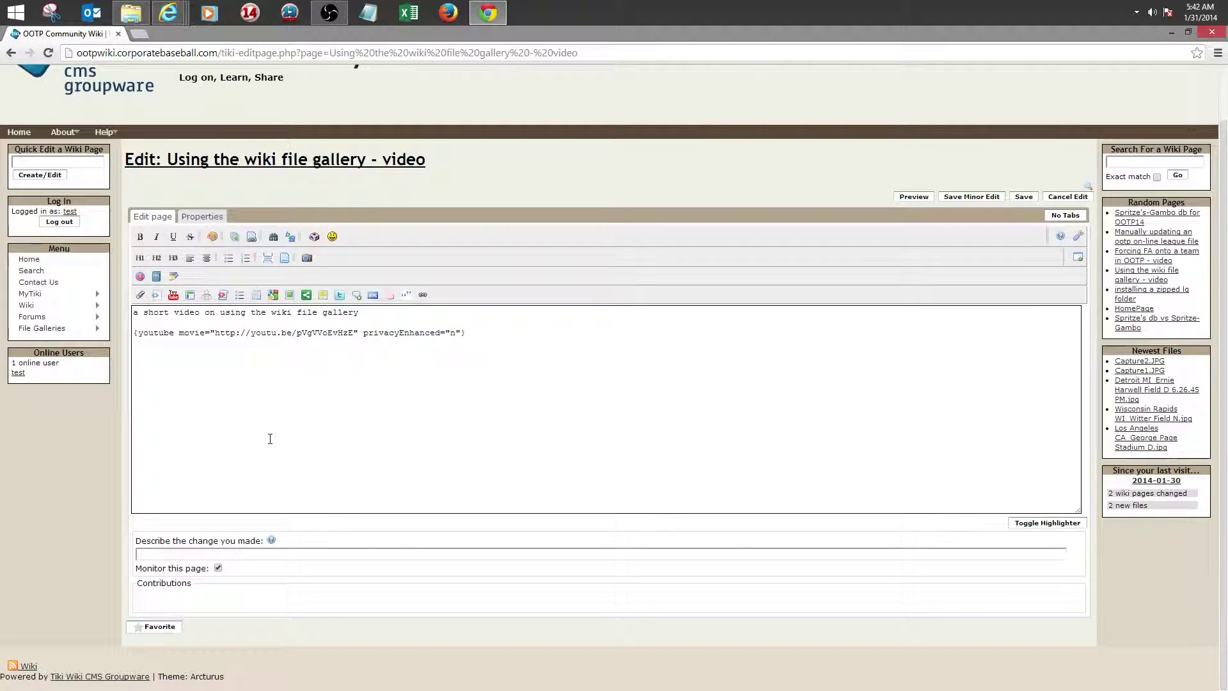
scroll(270, 435, up, 1)
scroll(261, 434, down, 1)
click(970, 197)
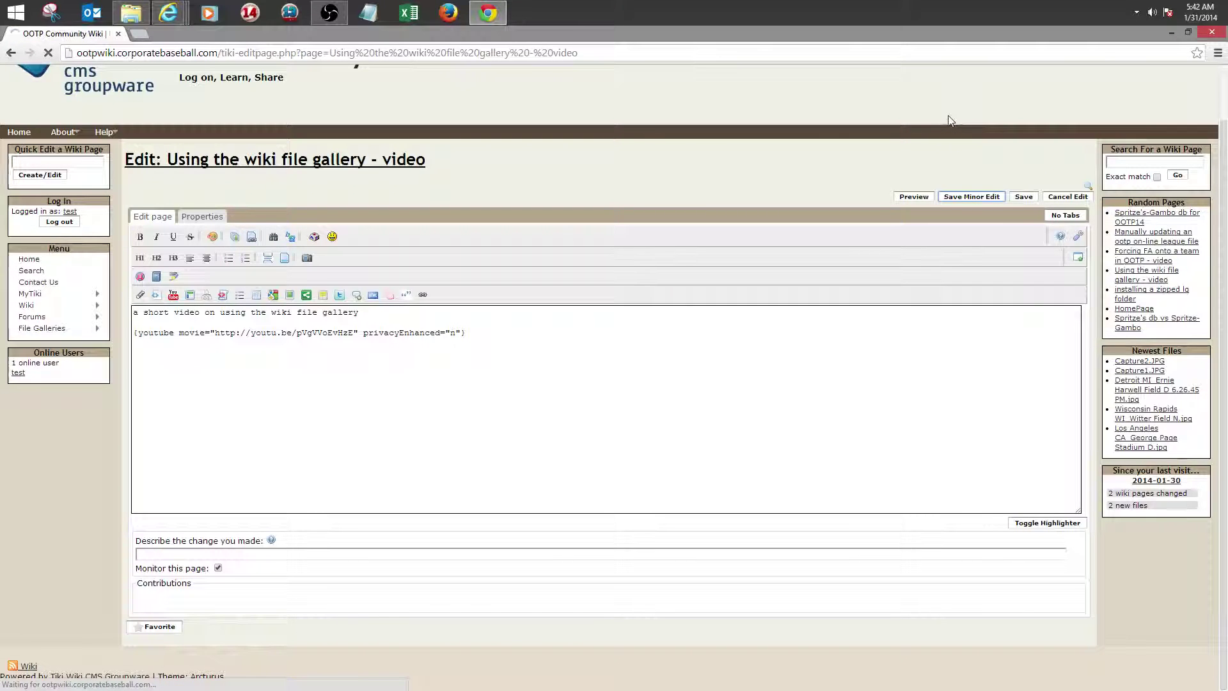